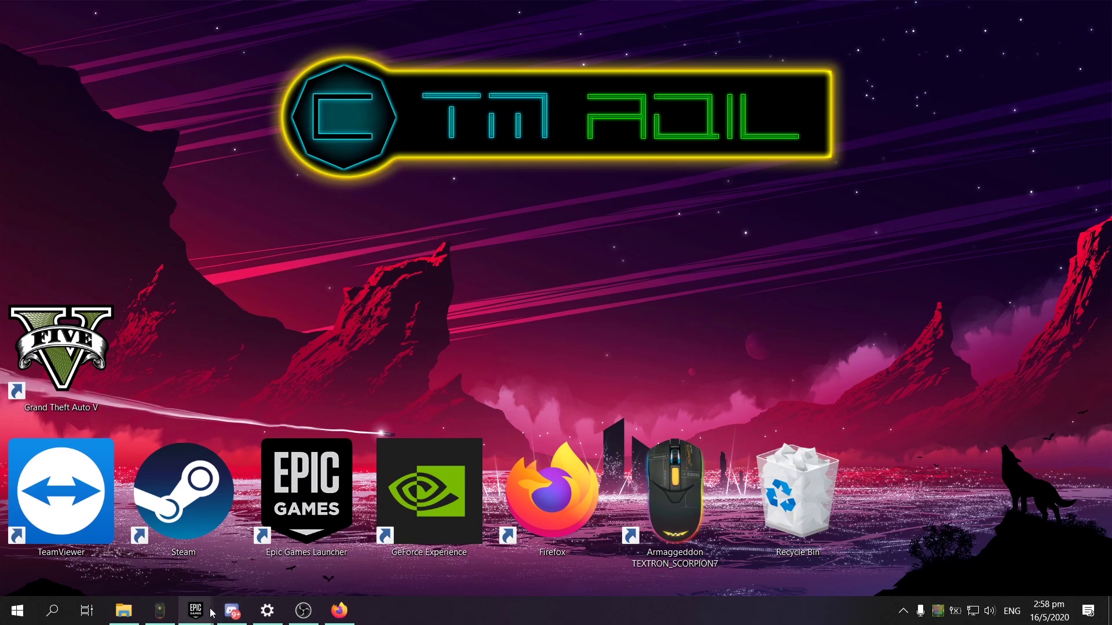
# Switch to the Epic Games Launcher and view the library options for Grand Theft Auto V
pyautogui.moveTo(196, 611)
pyautogui.click(130, 575)
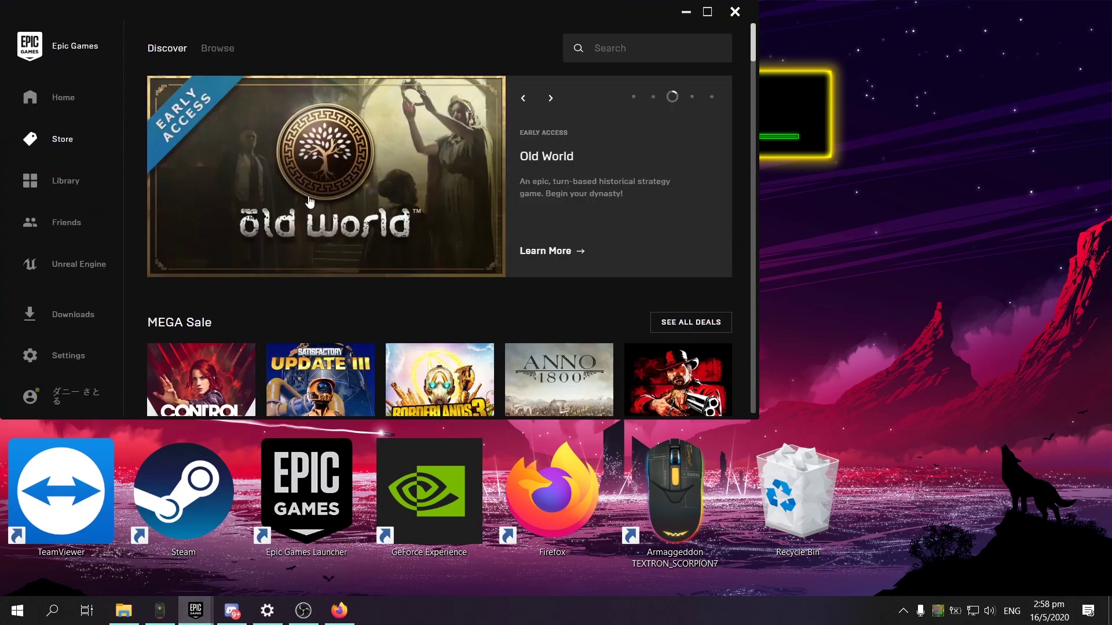
pyautogui.click(90, 194)
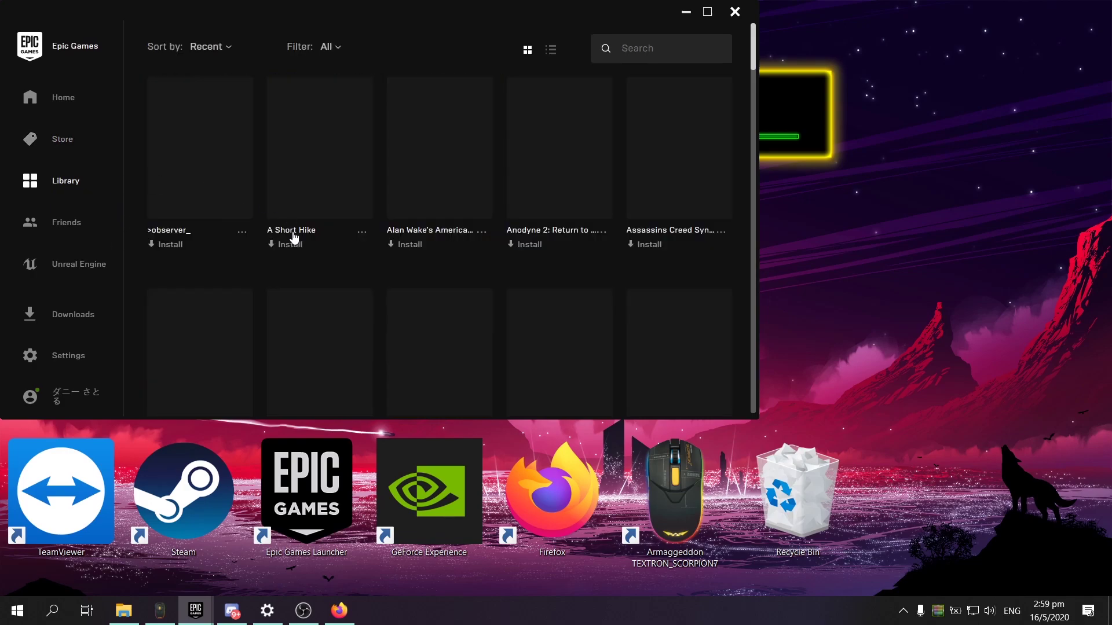
pyautogui.click(243, 232)
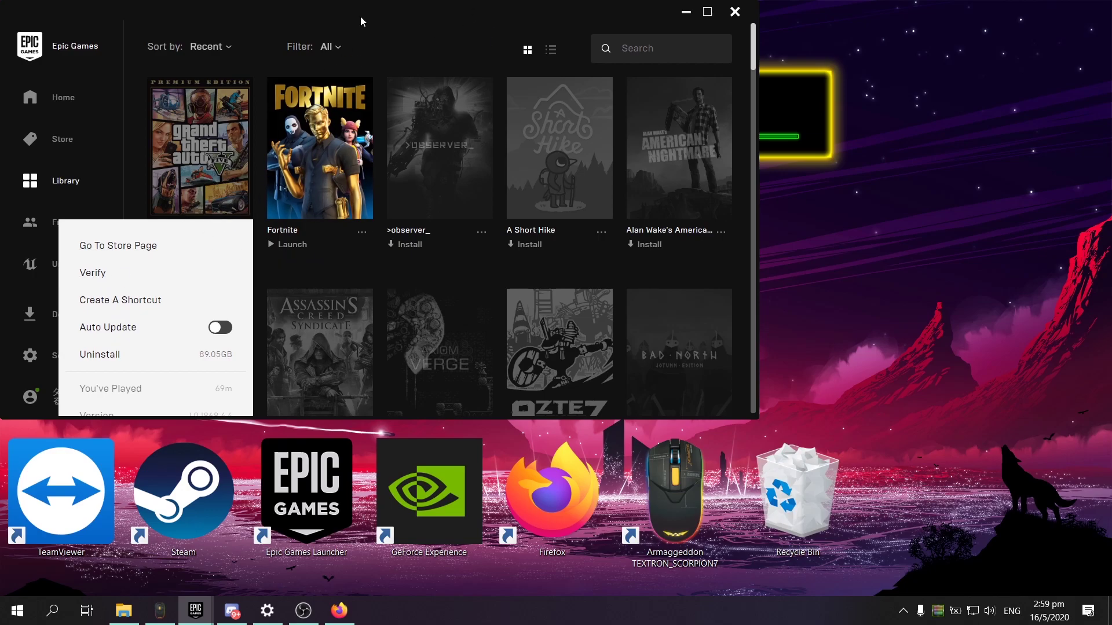
pyautogui.click(282, 266)
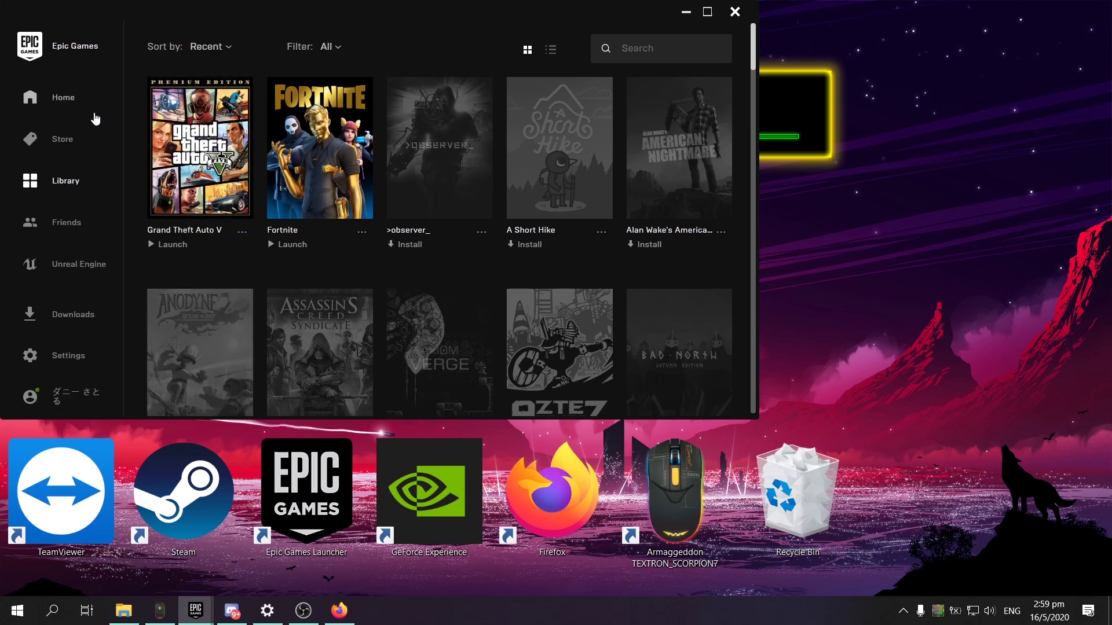
pyautogui.click(686, 13)
# Add Grand Theft Auto V to the program-specific 3D settings in NVIDIA Control Panel
pyautogui.rightClick(561, 200)
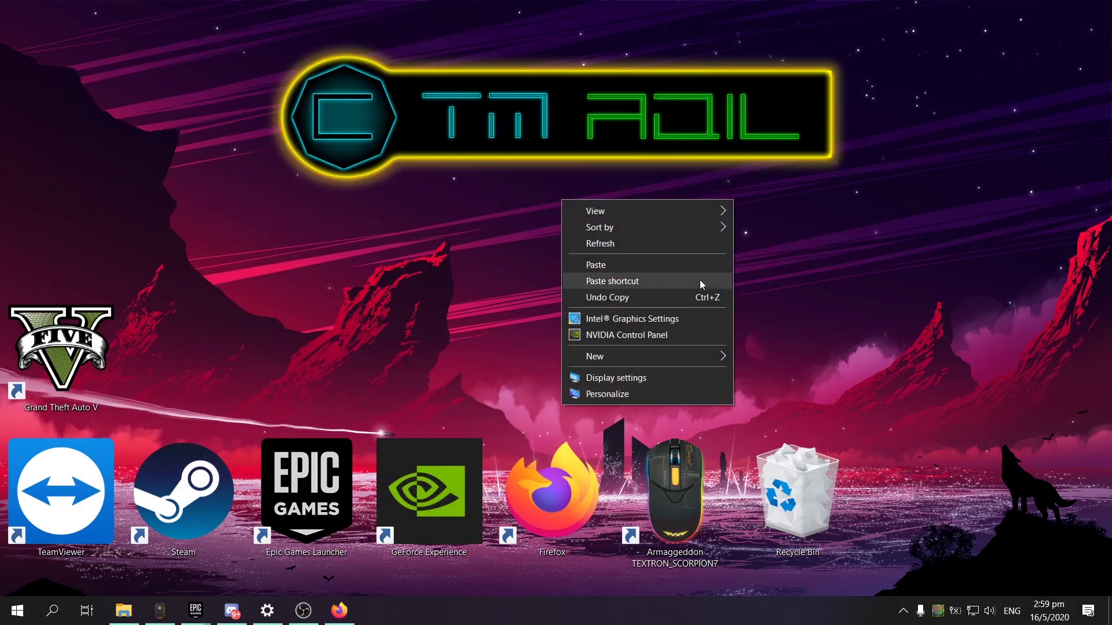
pyautogui.click(668, 335)
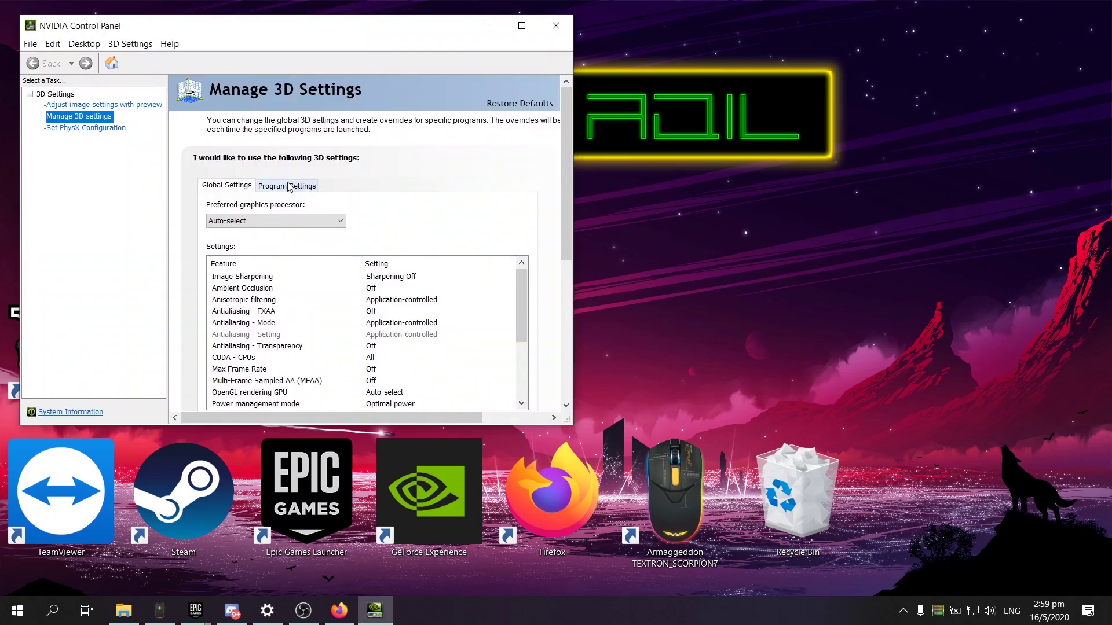
pyautogui.click(287, 184)
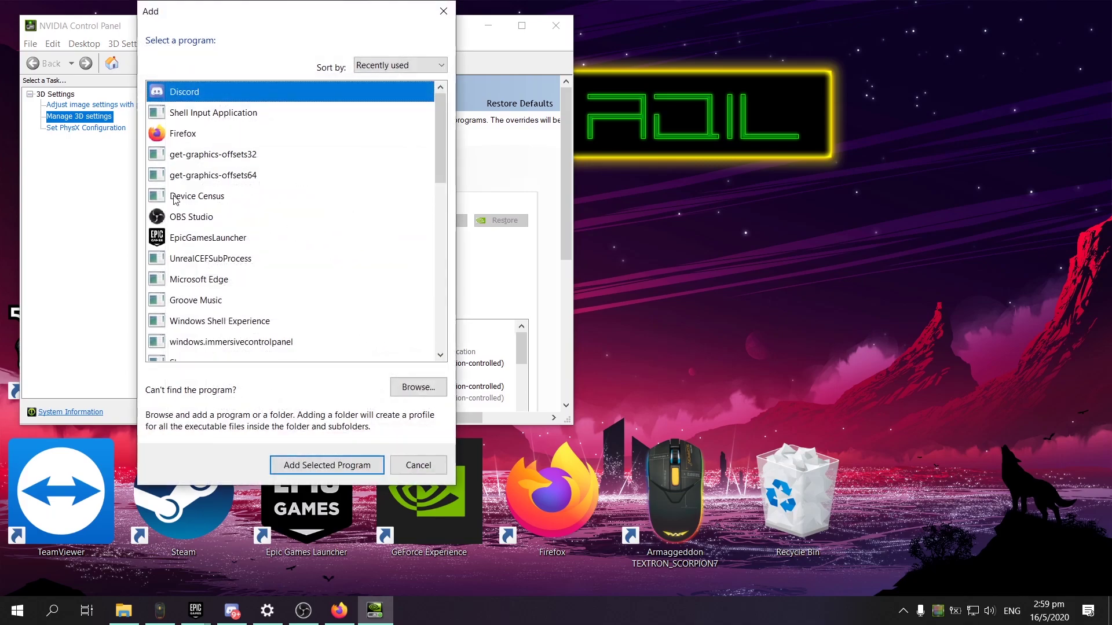
pyautogui.scroll(-3, 242, 148)
pyautogui.scroll(-4, 241, 148)
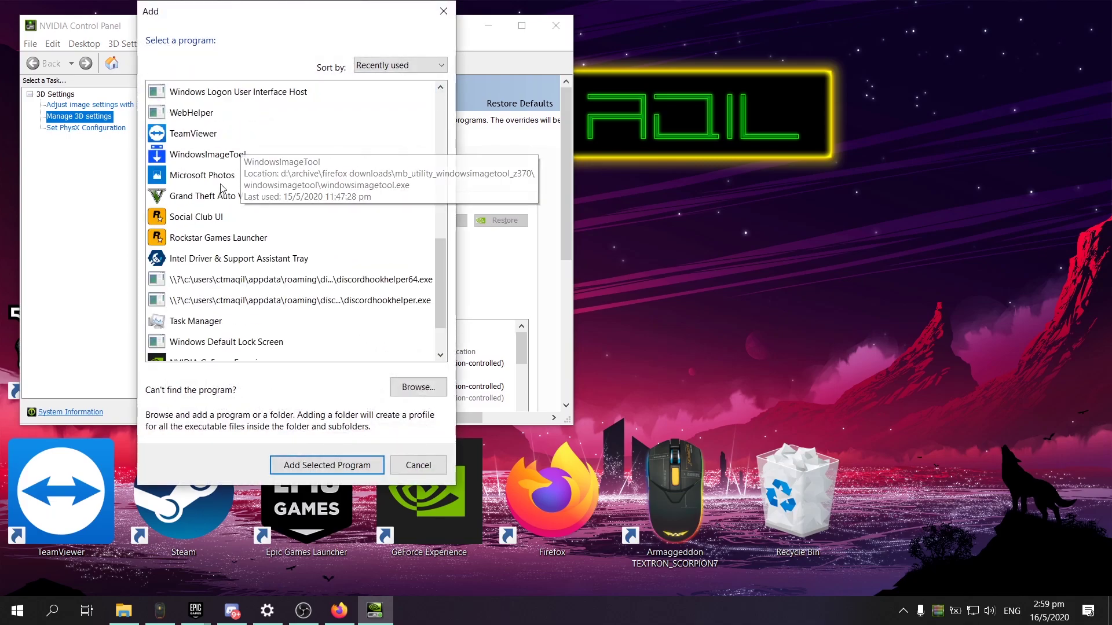
pyautogui.click(203, 197)
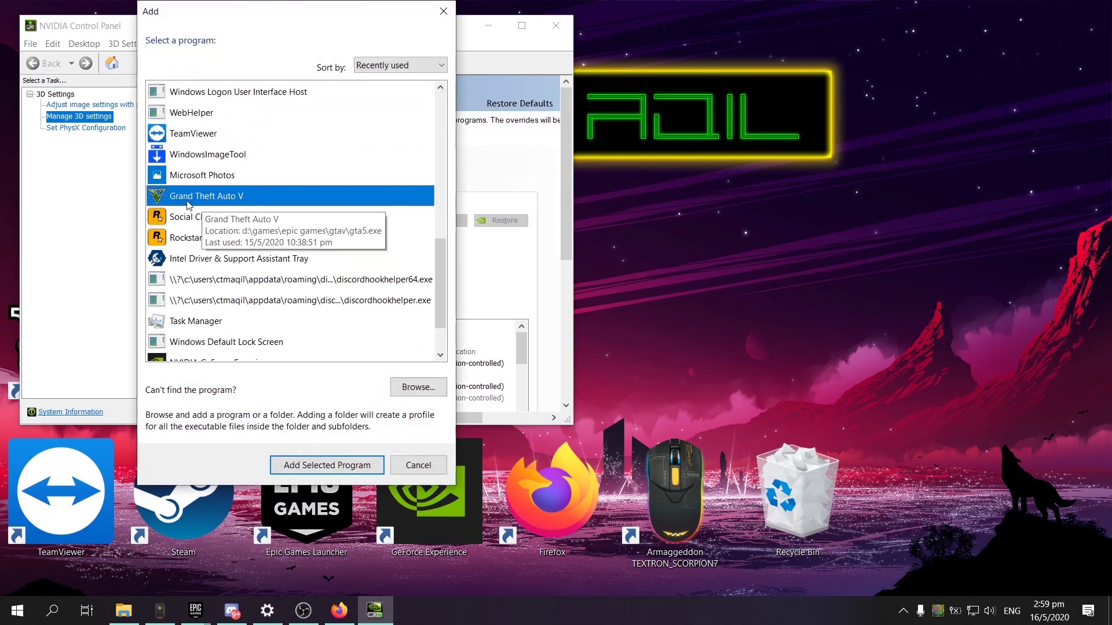
pyautogui.click(344, 466)
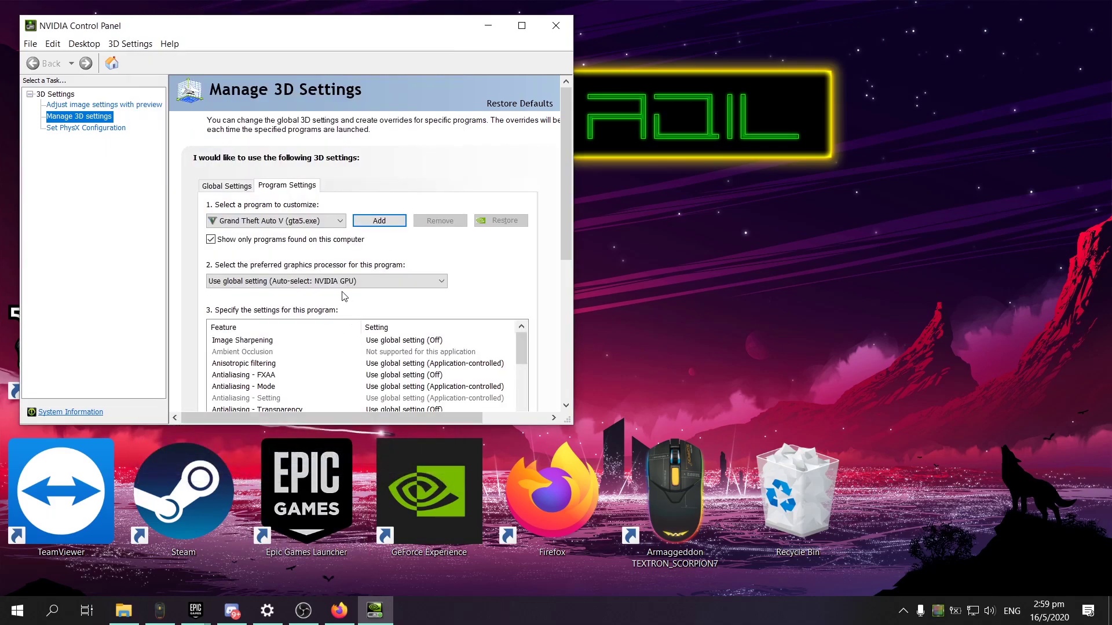
# Set Grand Theft Auto V's preferred graphics processor to High-performance NVIDIA processor, apply the change and close NVIDIA Control Panel
pyautogui.click(345, 284)
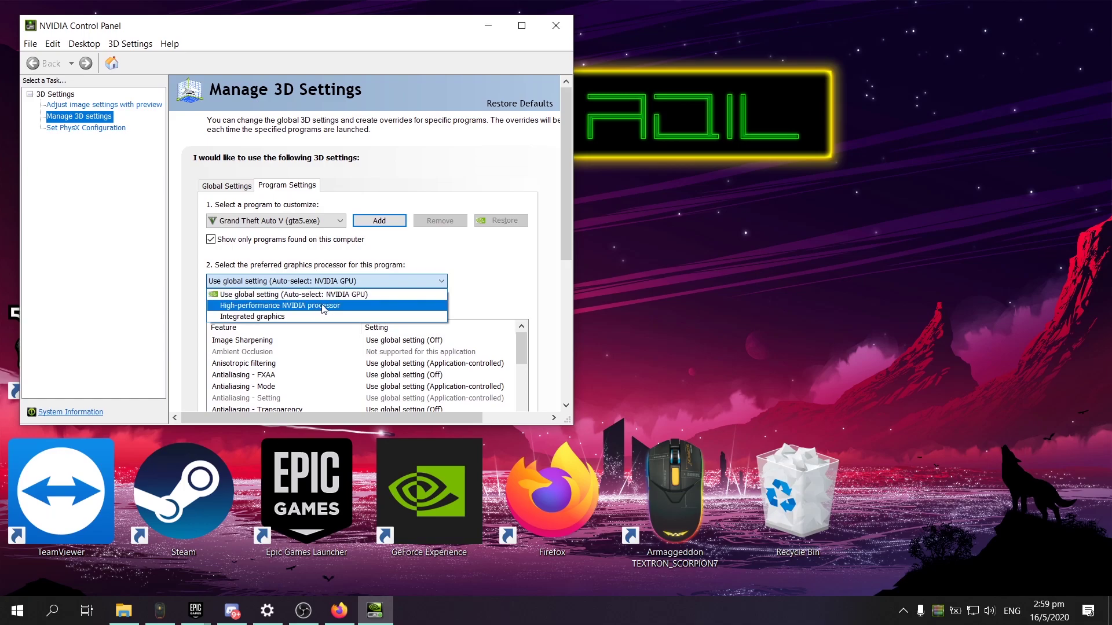
pyautogui.click(333, 306)
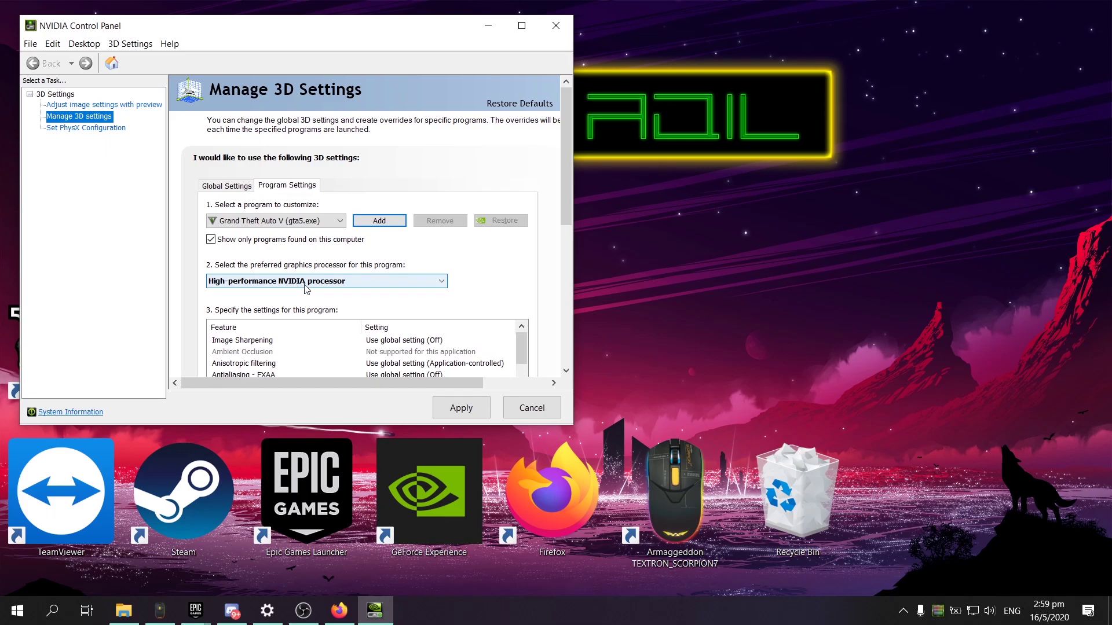
pyautogui.click(306, 284)
pyautogui.click(307, 284)
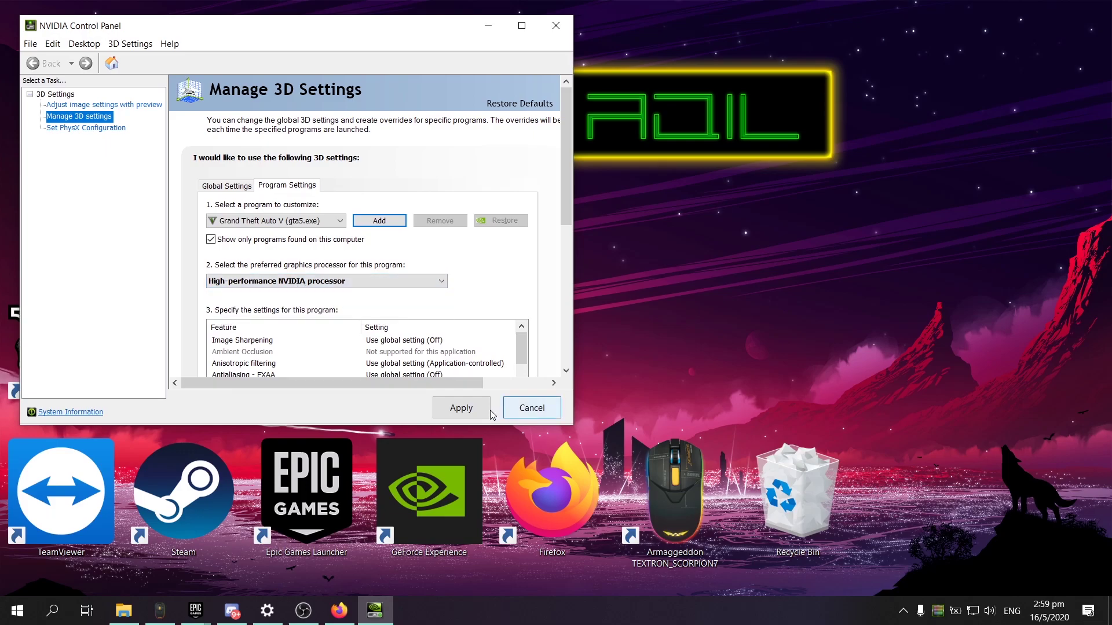
pyautogui.click(461, 408)
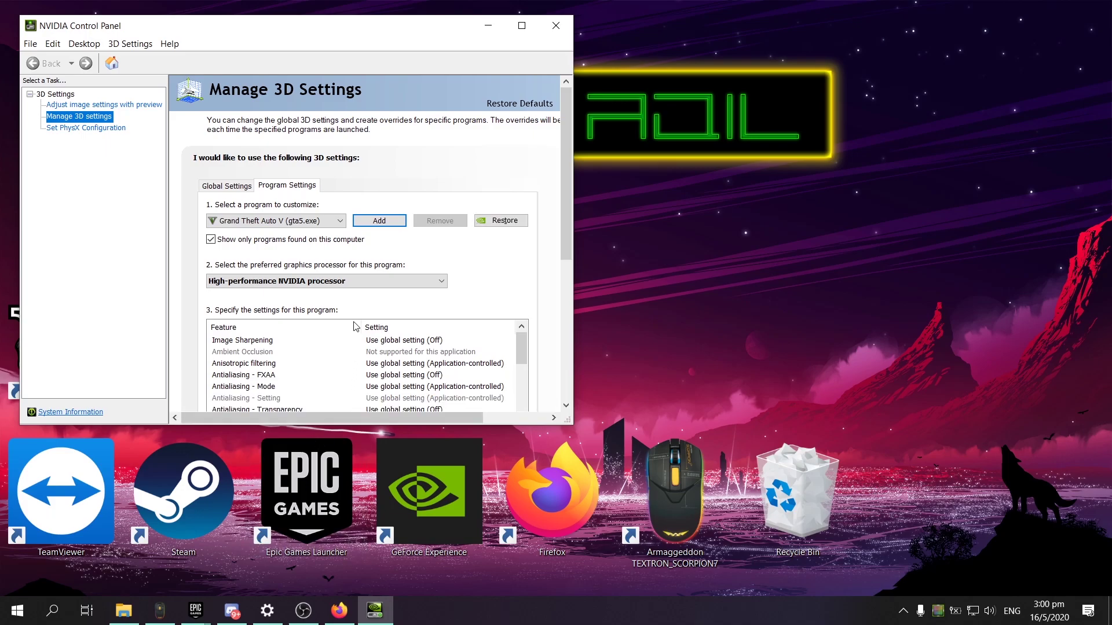
pyautogui.click(350, 283)
pyautogui.click(348, 286)
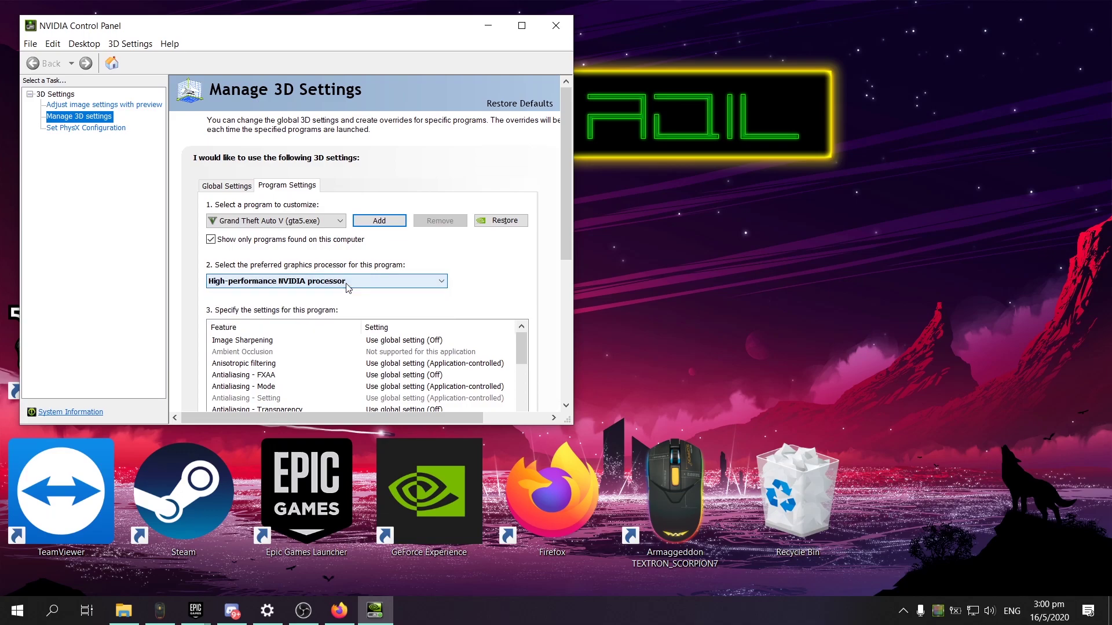
pyautogui.click(555, 26)
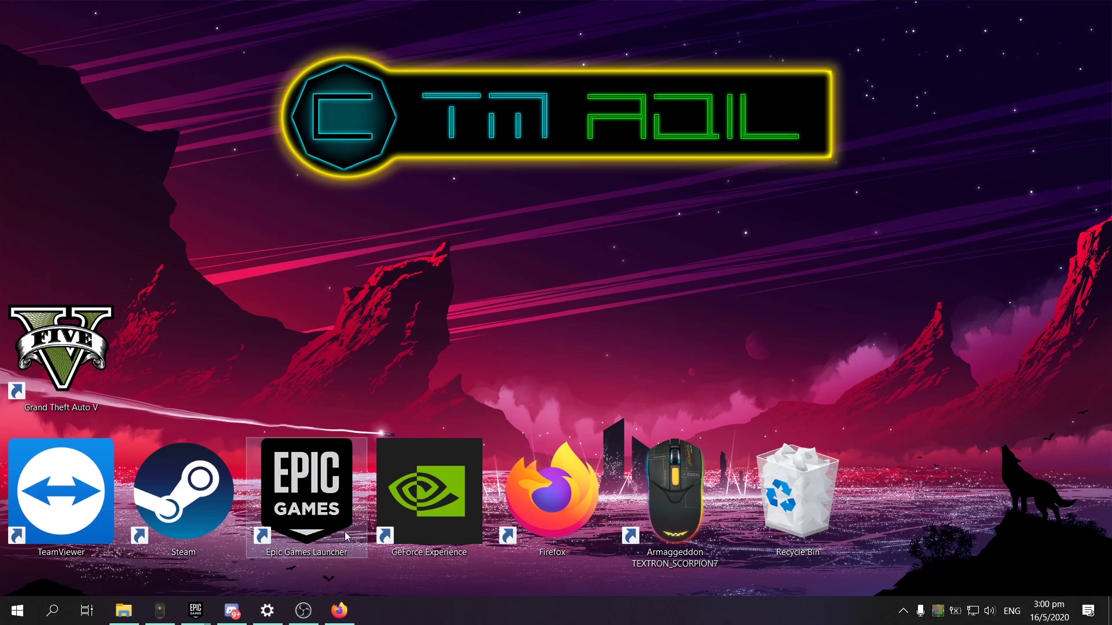
# Switch to Firefox and view the available actions for settings.xml in the YT Fixes drive folder
pyautogui.click(338, 613)
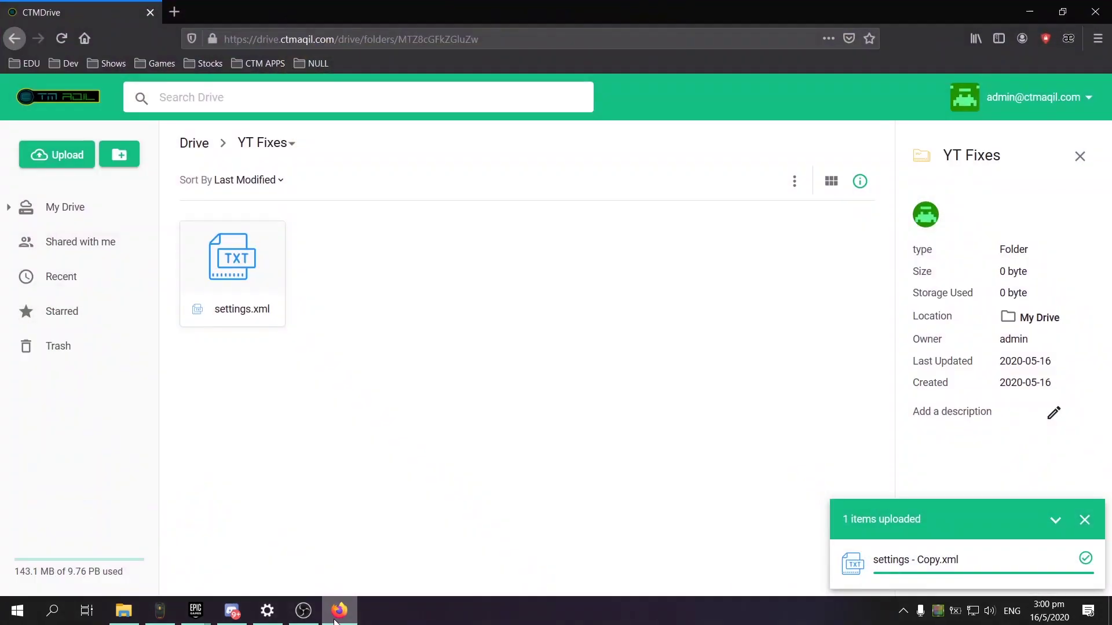
pyautogui.rightClick(264, 294)
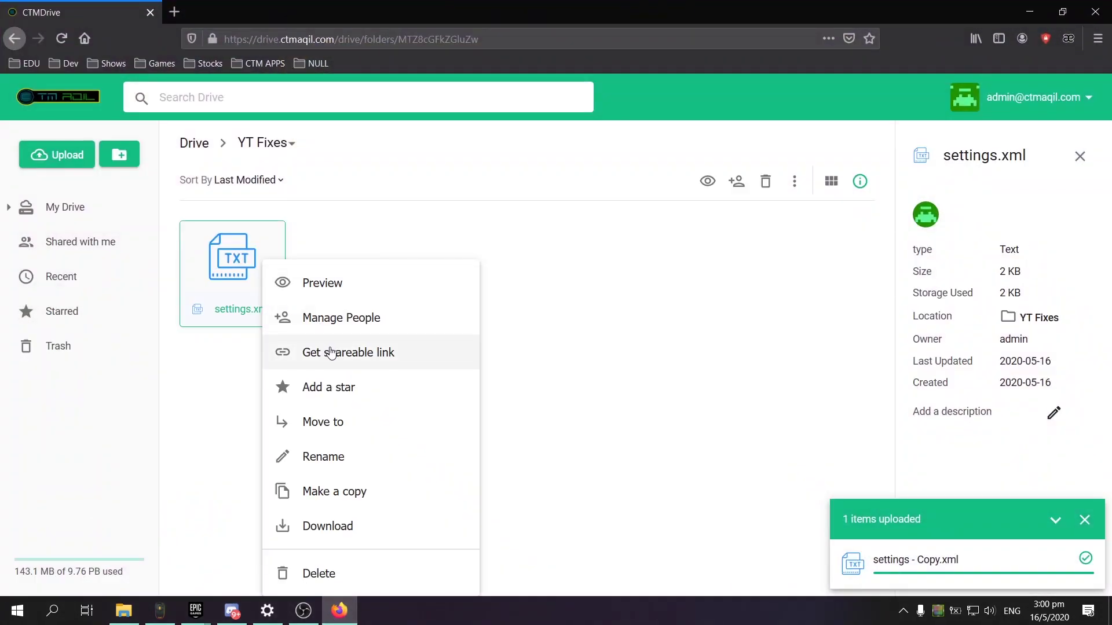
pyautogui.click(616, 455)
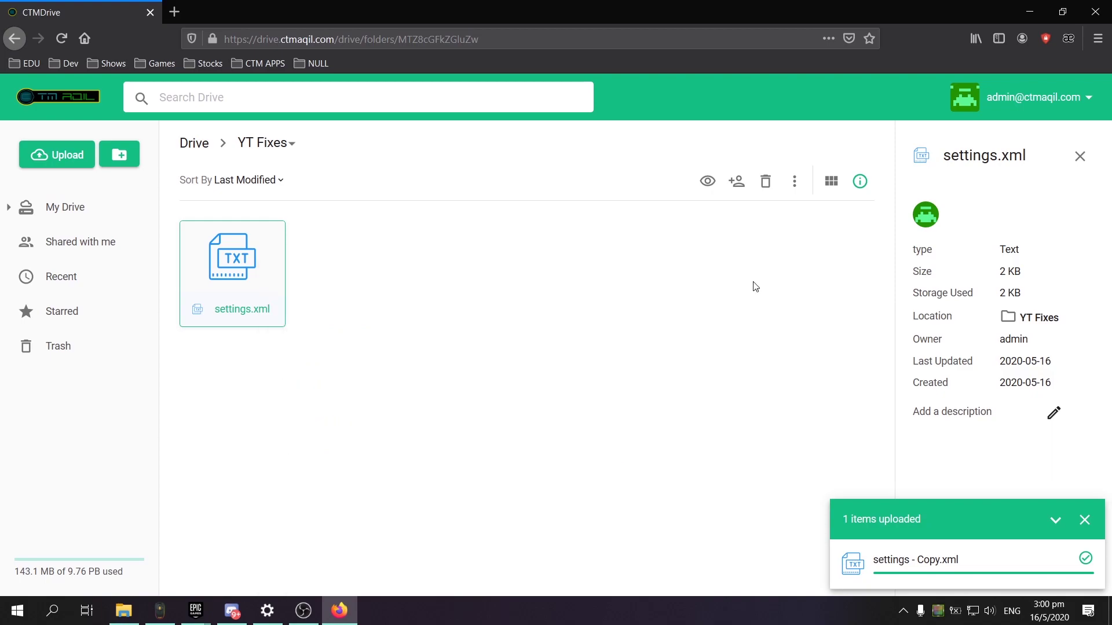
pyautogui.click(1019, 7)
# Switch to File Explorer and go to the Rockstar Games > GTA V folder inside Documents
pyautogui.click(118, 620)
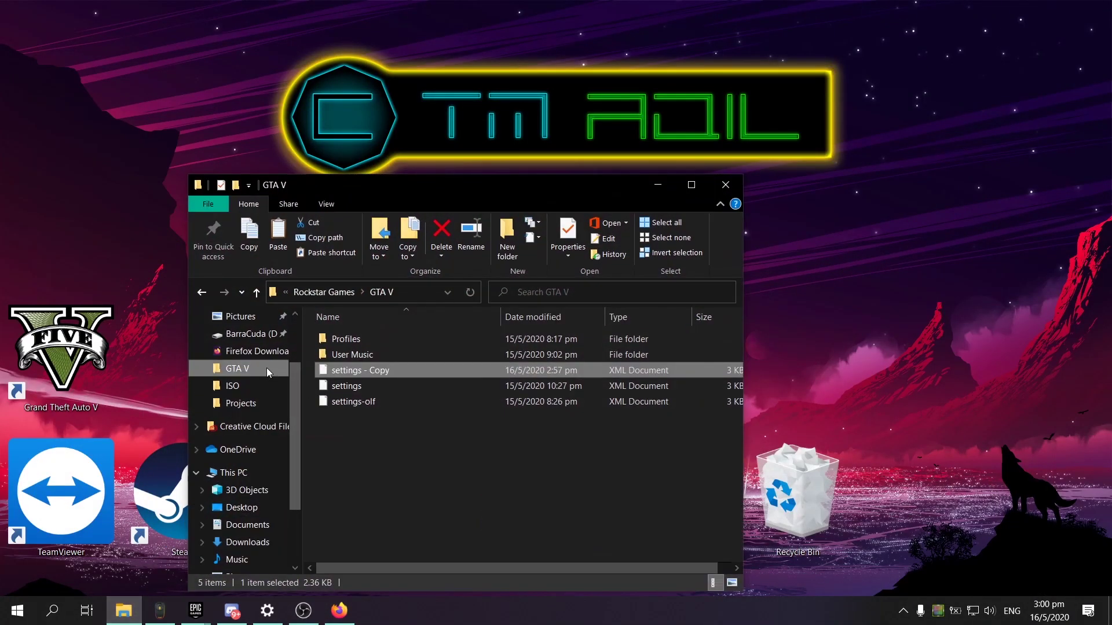
pyautogui.scroll(1, 265, 368)
pyautogui.click(245, 354)
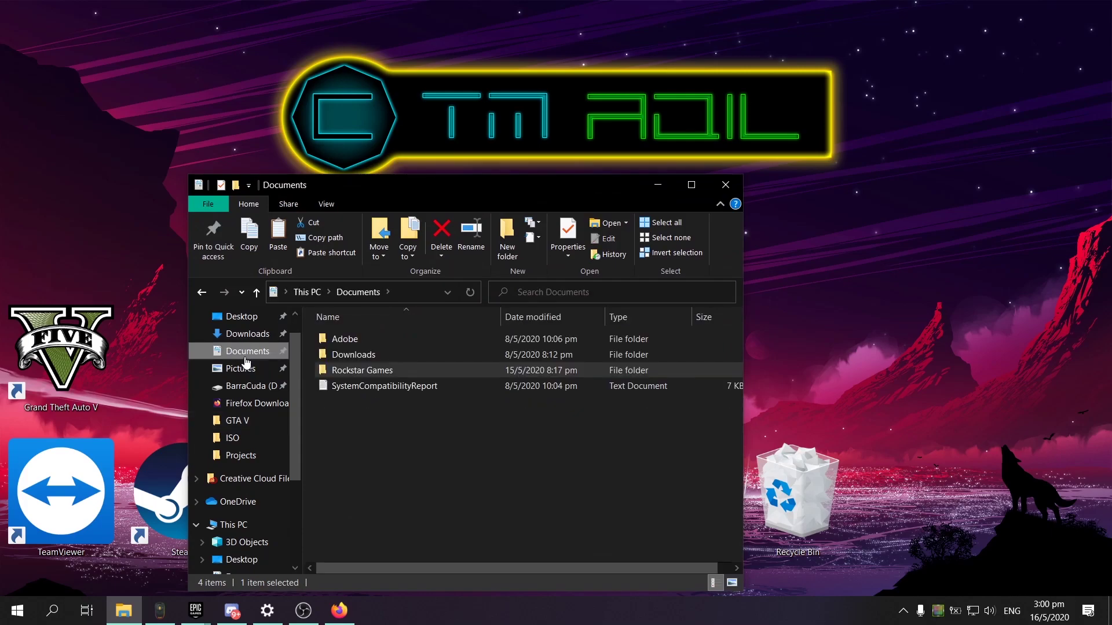
pyautogui.doubleClick(411, 372)
pyautogui.doubleClick(439, 335)
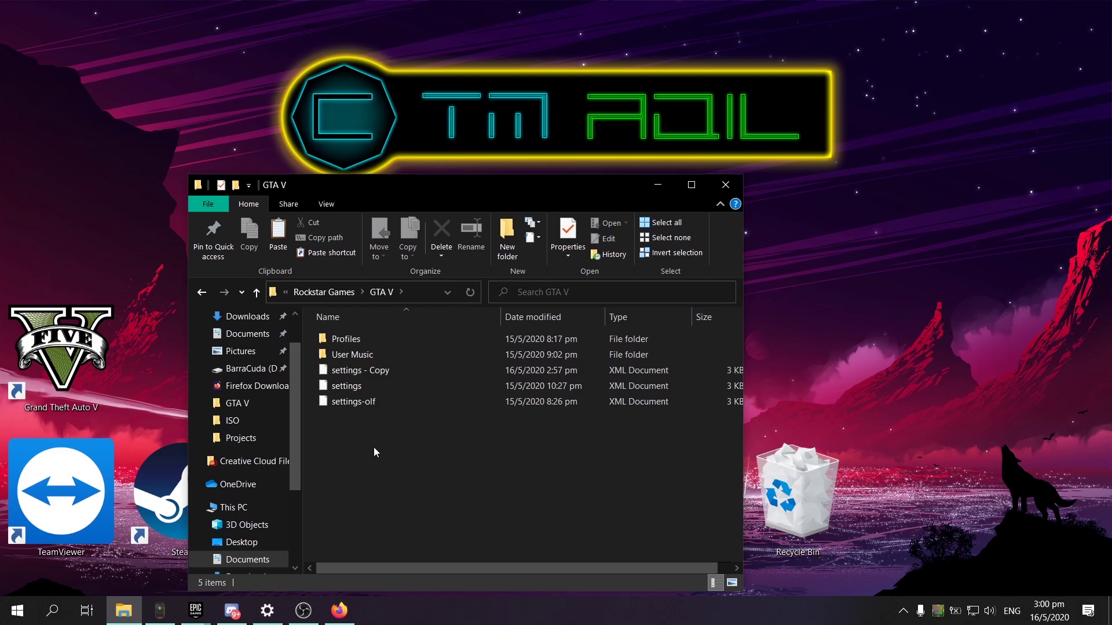
# Rename the "settings - Copy" XML file in the GTA V folder as settings_bak
pyautogui.click(365, 387)
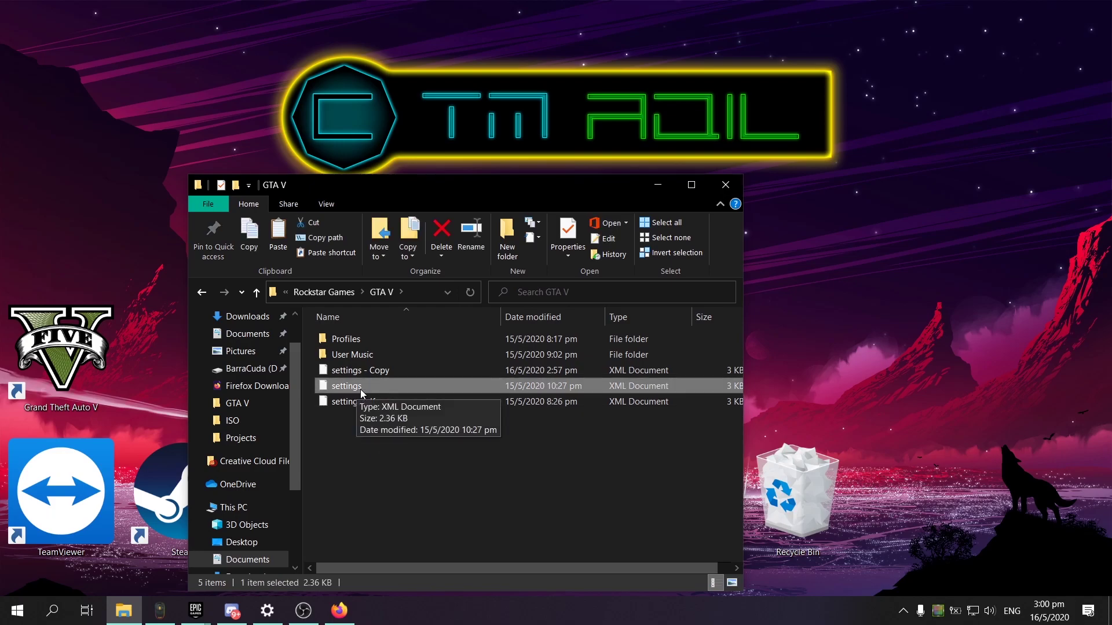
pyautogui.click(378, 370)
pyautogui.rightClick(377, 370)
pyautogui.click(419, 338)
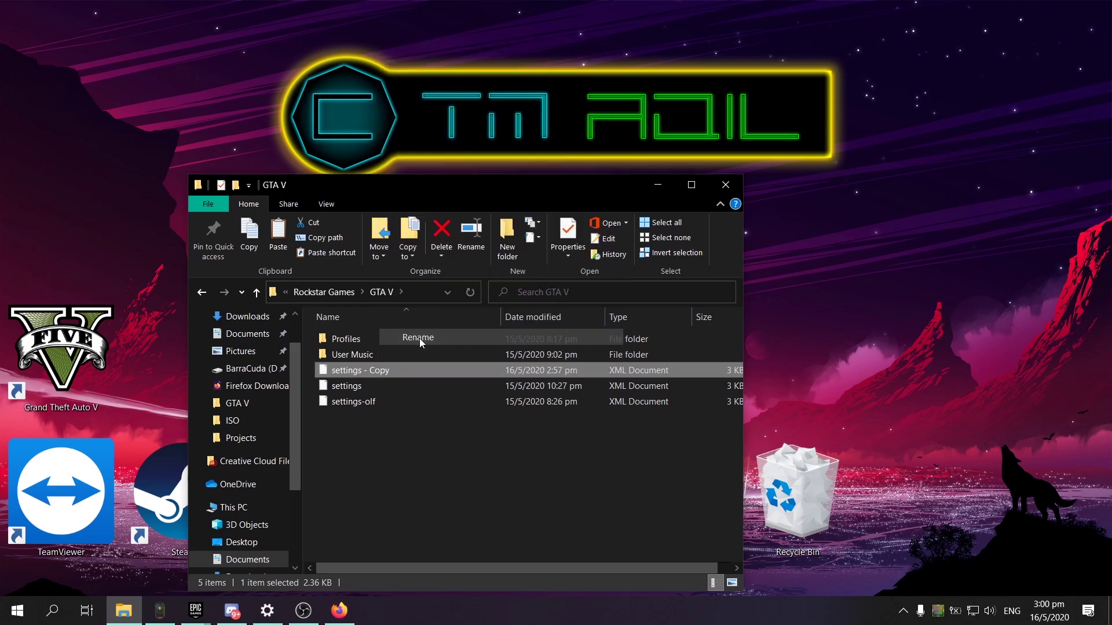
pyautogui.moveTo(389, 370); pyautogui.dragTo(362, 370)
pyautogui.write('.')
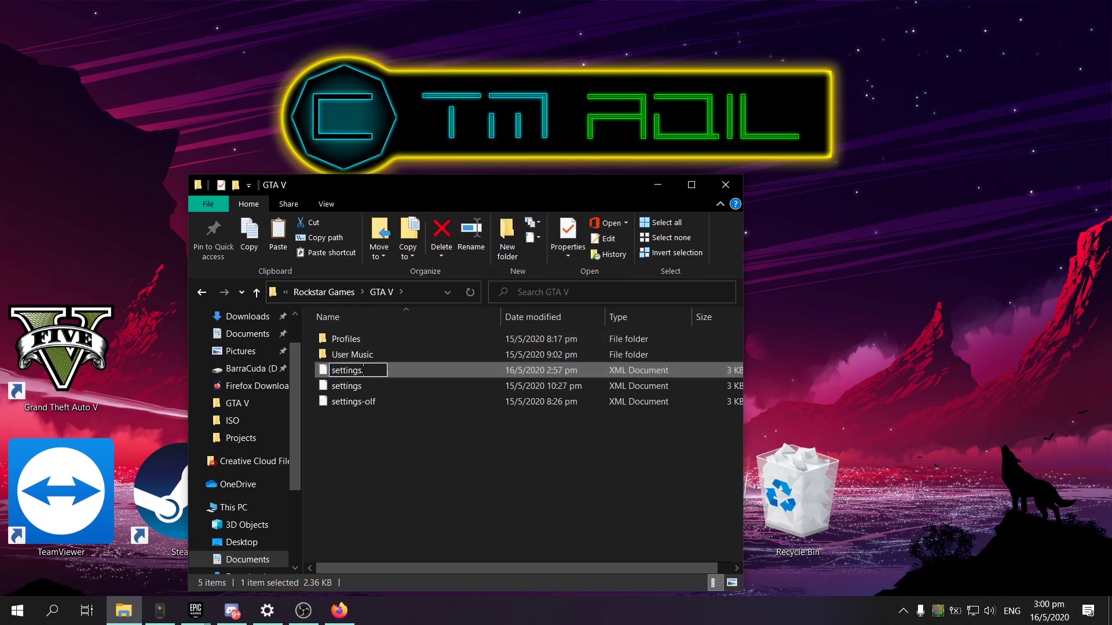
pyautogui.press('BackSpace')
pyautogui.write('_bak')
pyautogui.press('Return')
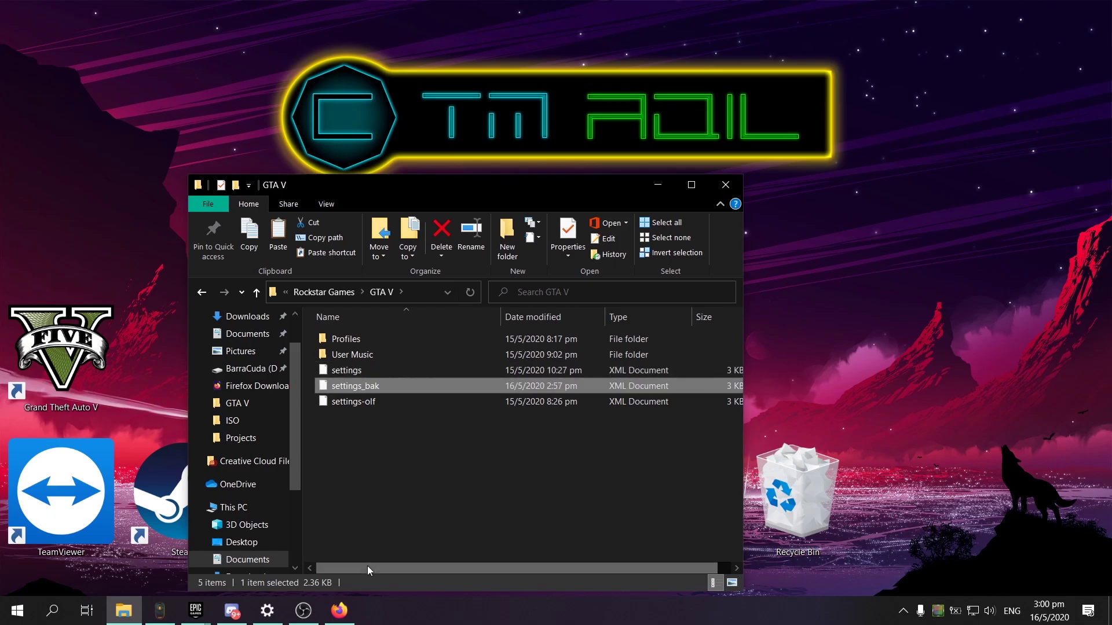
pyautogui.click(373, 360)
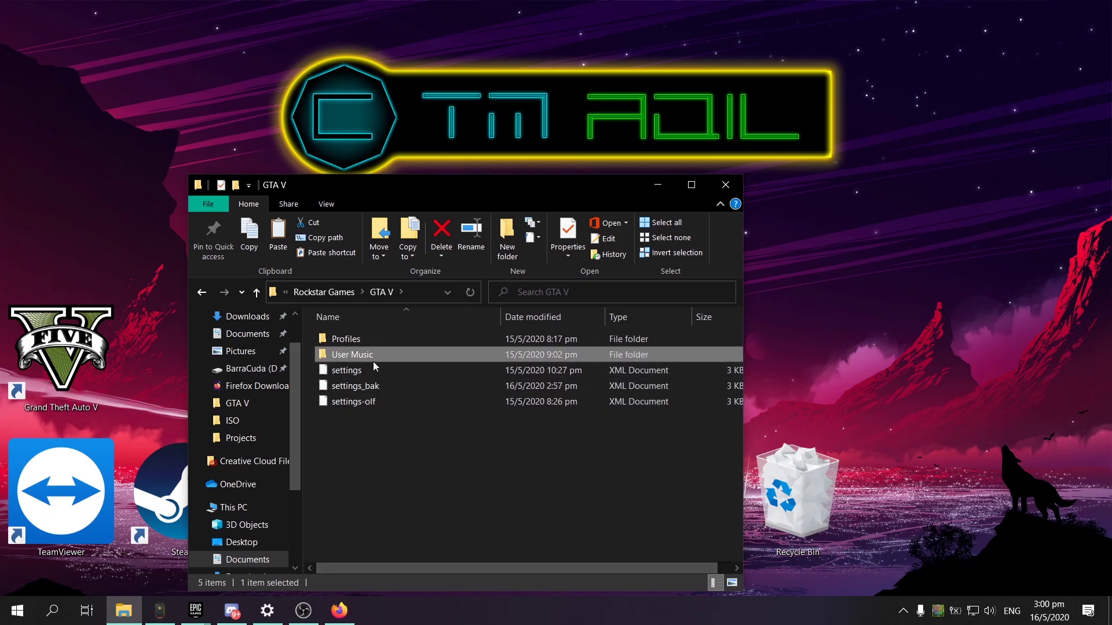
pyautogui.rightClick(373, 370)
pyautogui.click(418, 337)
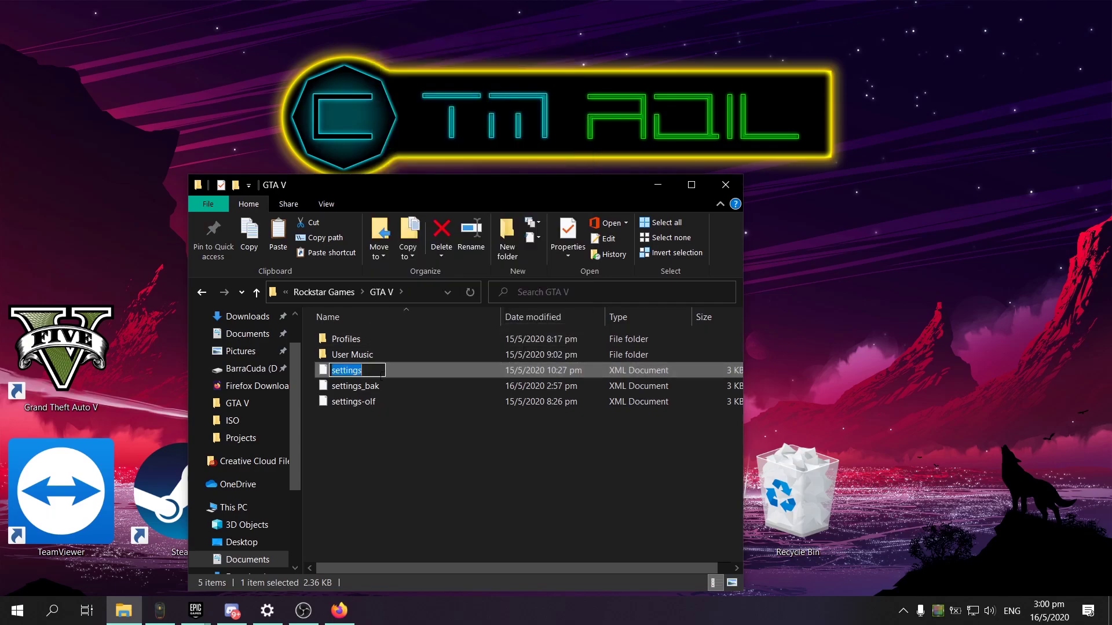
pyautogui.click(376, 431)
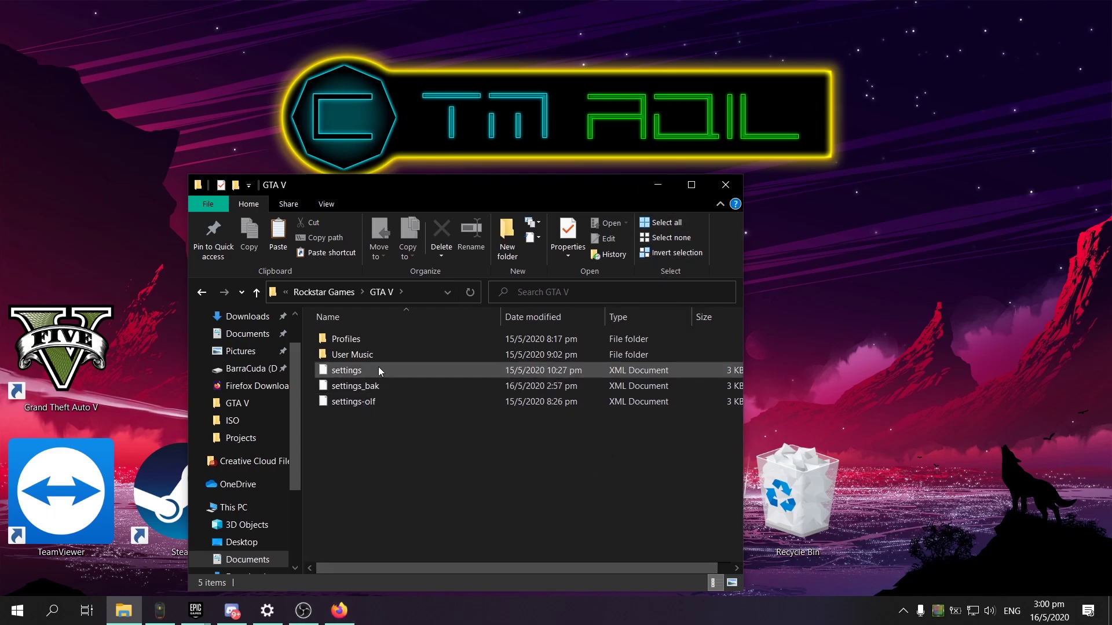
# Minimize the File Explorer window and open the Windows Graphics settings page
pyautogui.click(649, 178)
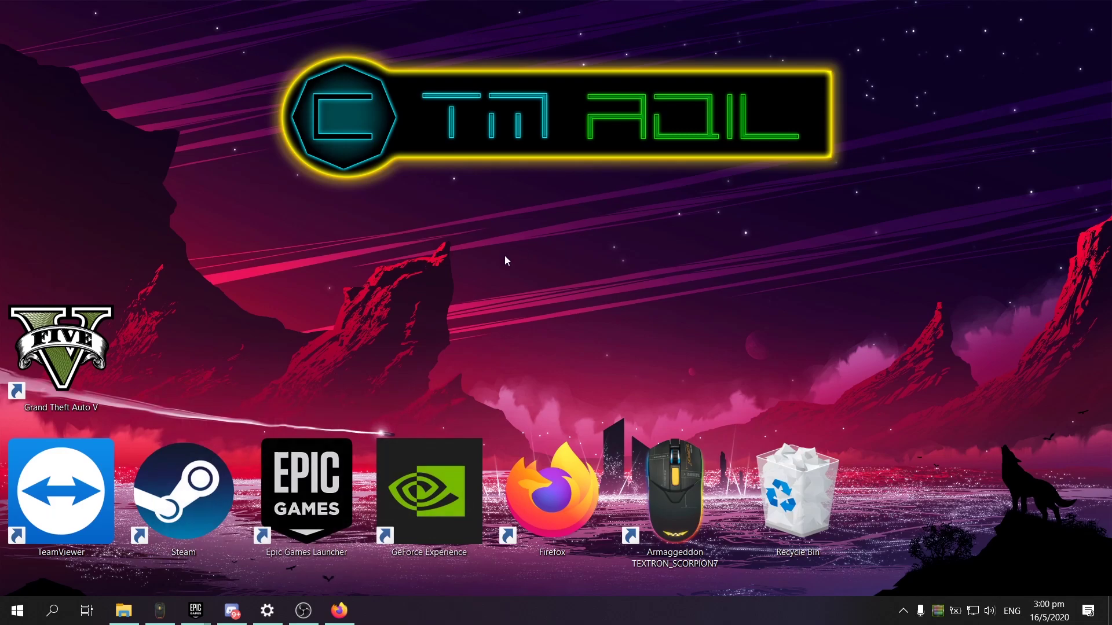
pyautogui.click(57, 618)
pyautogui.write('graphoc')
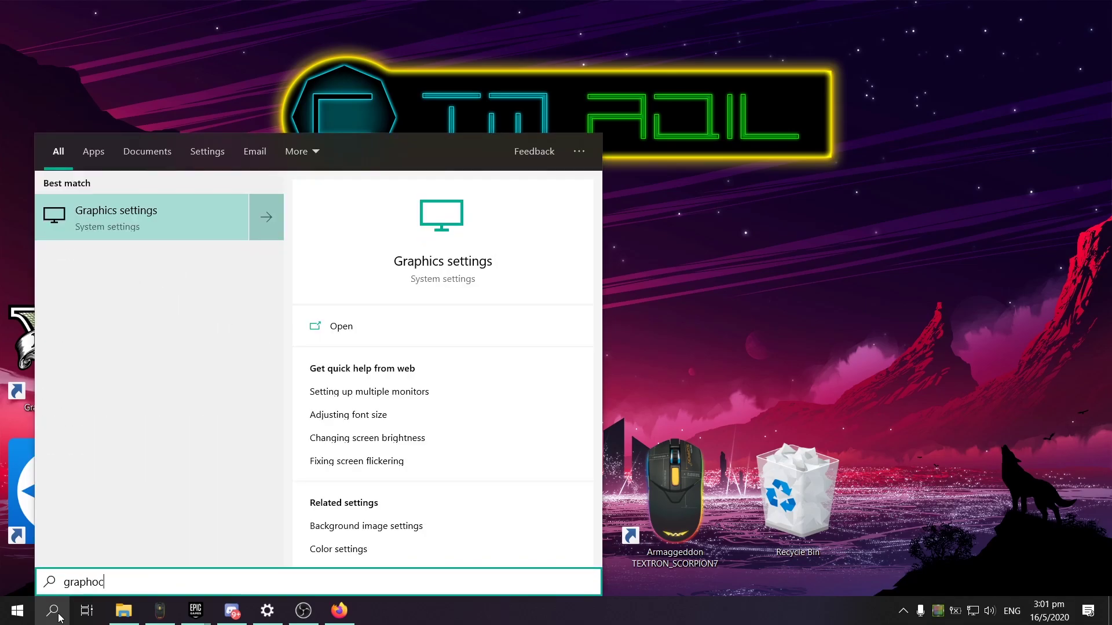
pyautogui.click(167, 210)
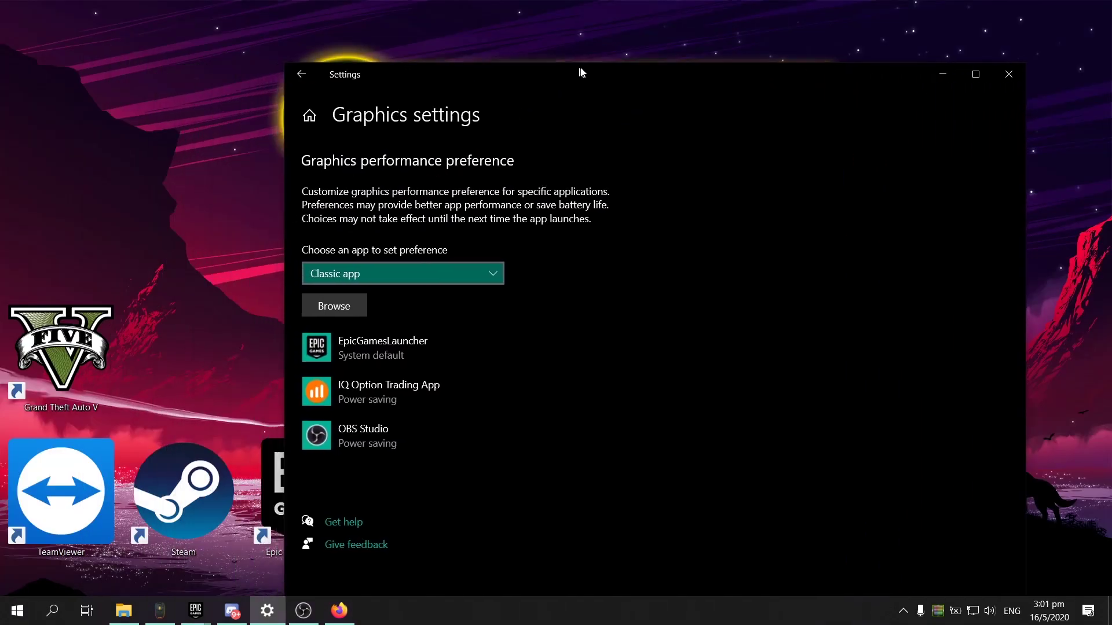
pyautogui.moveTo(582, 72); pyautogui.dragTo(665, 10)
# Add the GTA5 application from the D: drive's GAMES > Epic Games > GTAV folder to the graphics preference list
pyautogui.click(430, 238)
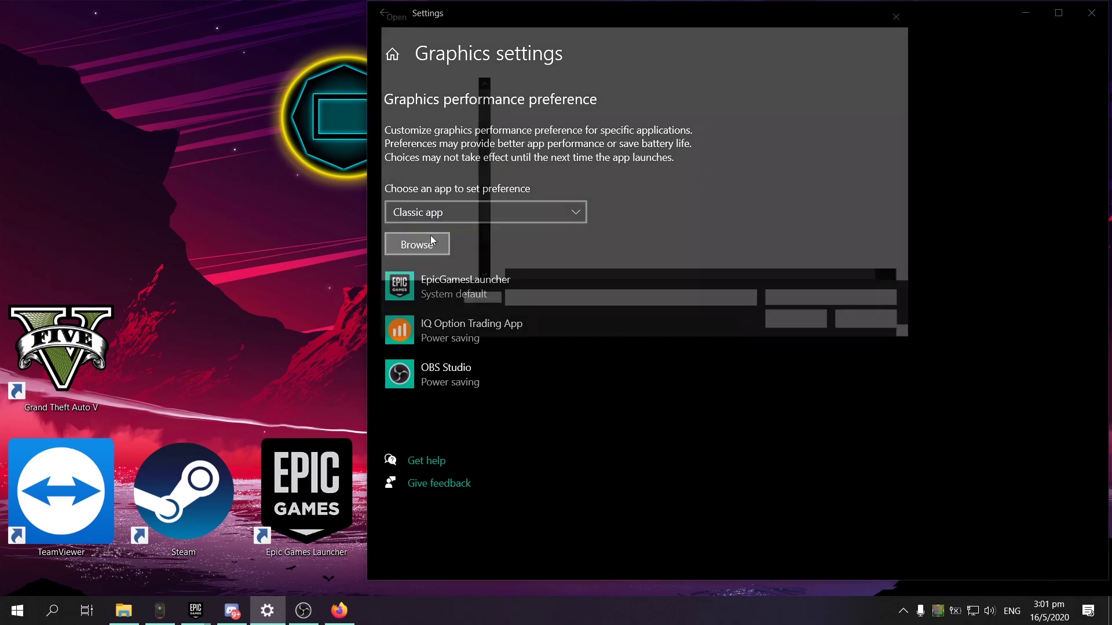
pyautogui.click(541, 183)
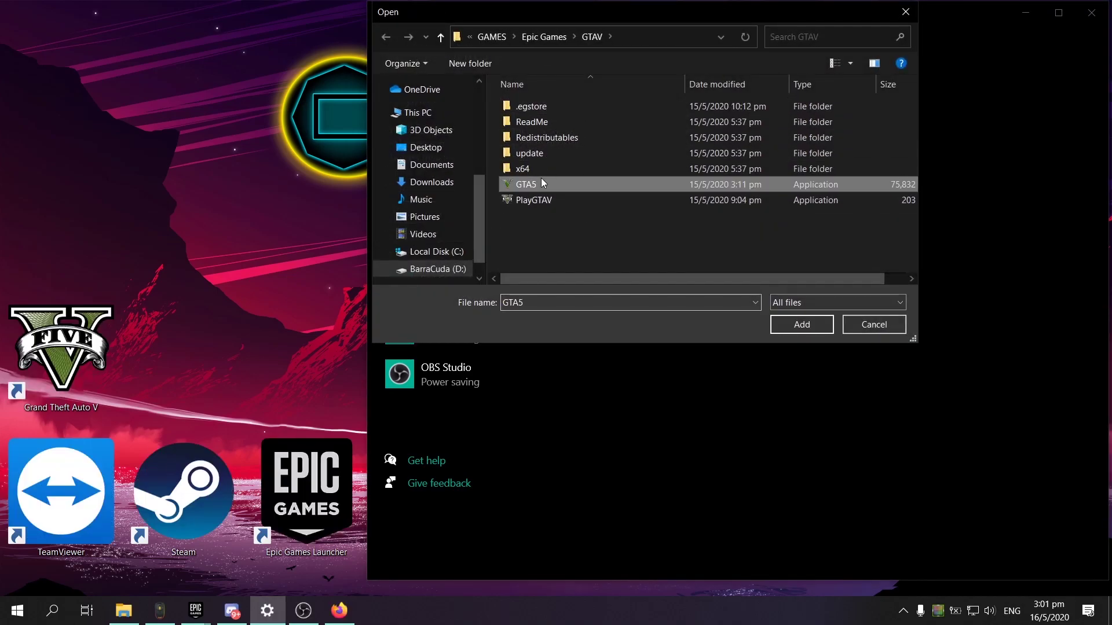
pyautogui.click(543, 36)
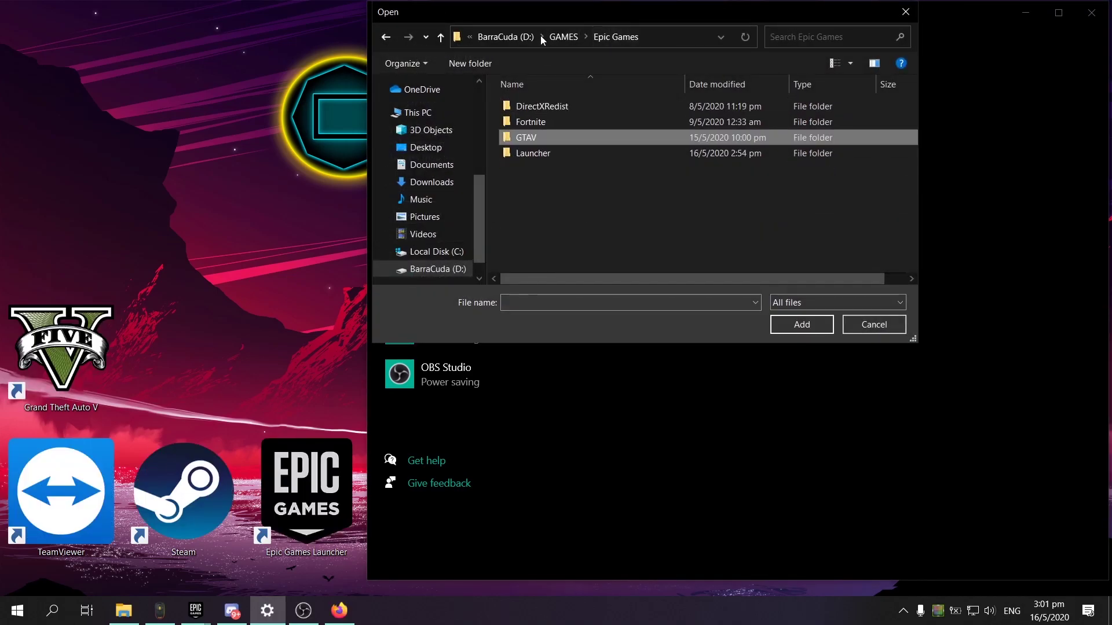
pyautogui.doubleClick(548, 135)
pyautogui.click(543, 185)
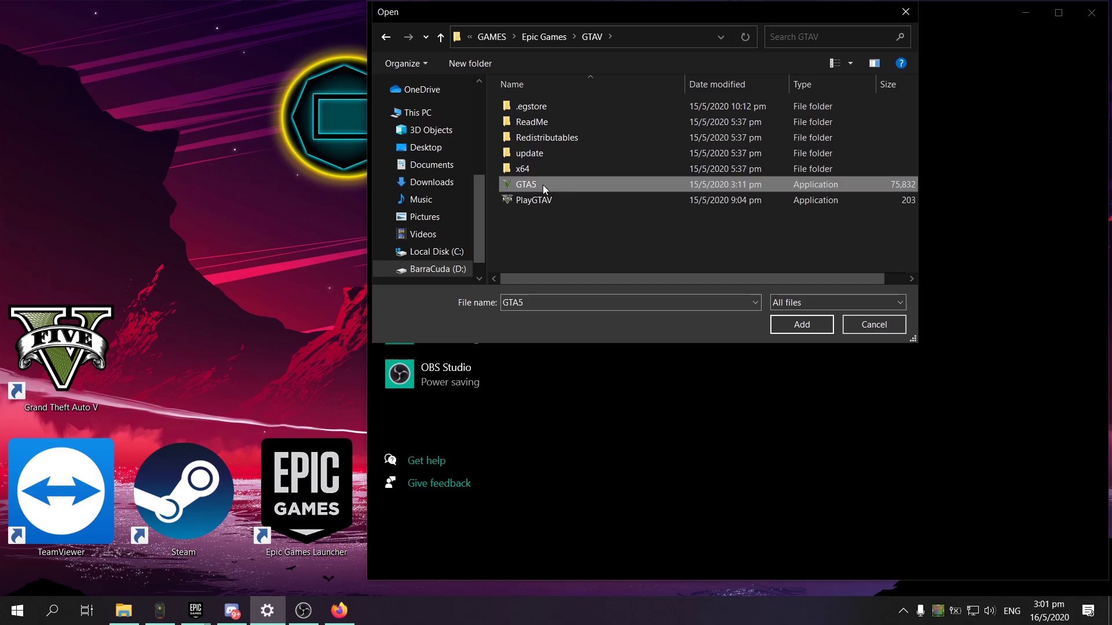
pyautogui.click(828, 324)
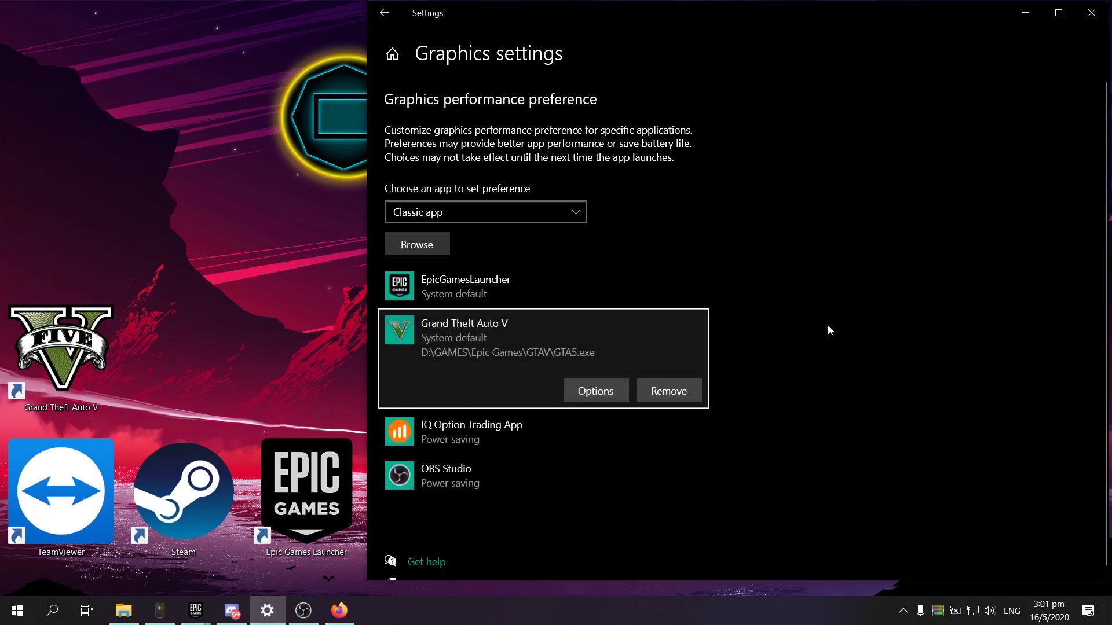
pyautogui.click(423, 350)
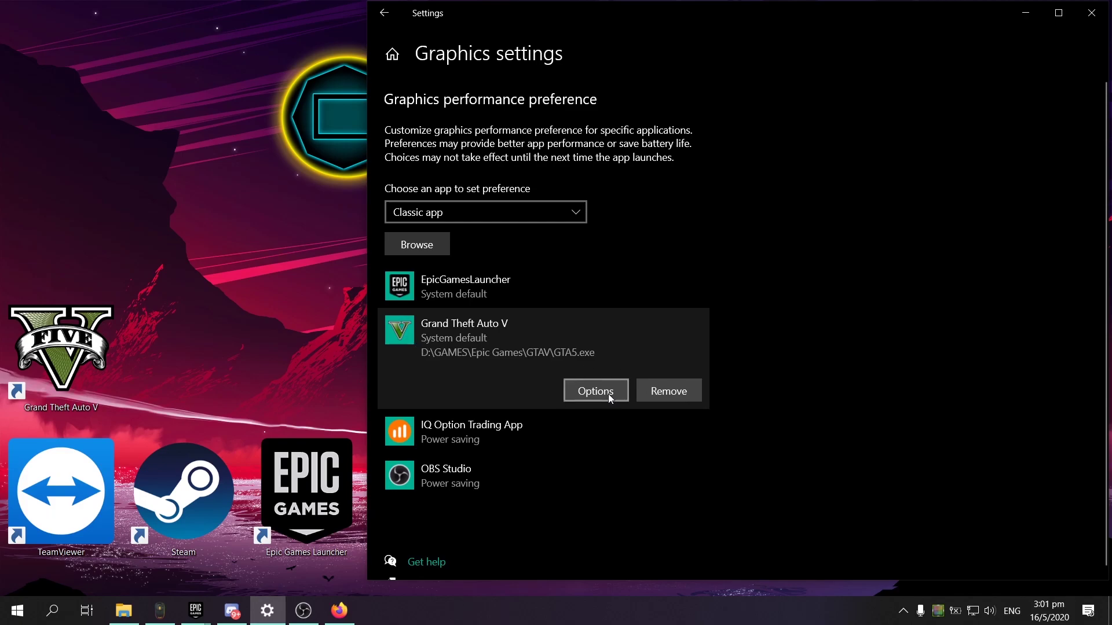
pyautogui.moveTo(517, 7); pyautogui.dragTo(310, 23)
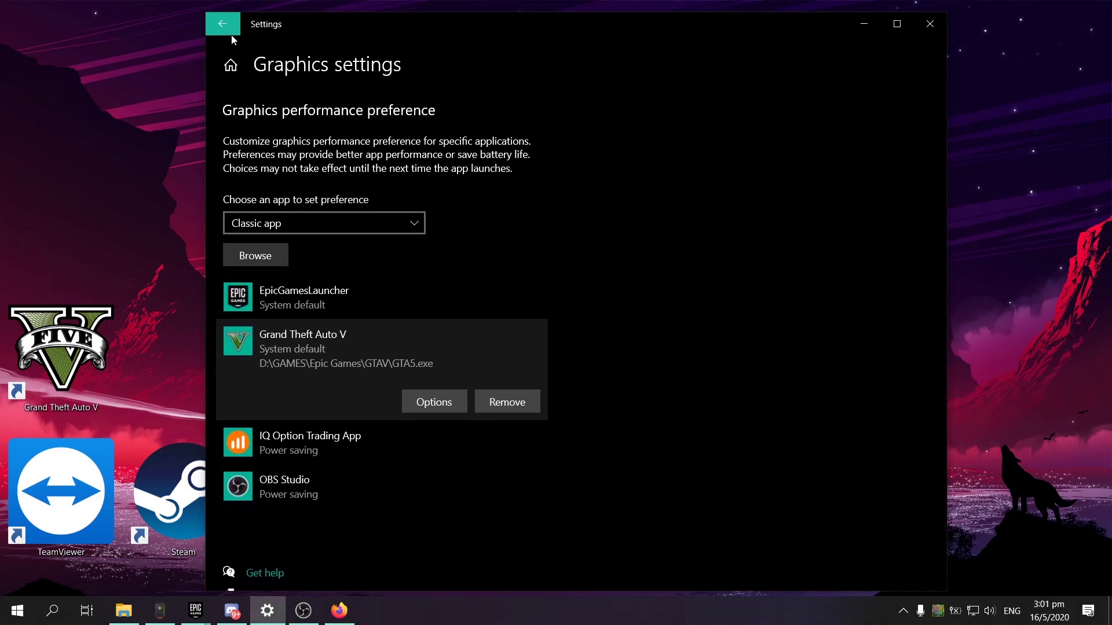
pyautogui.click(339, 611)
pyautogui.moveTo(365, 12); pyautogui.dragTo(344, 184)
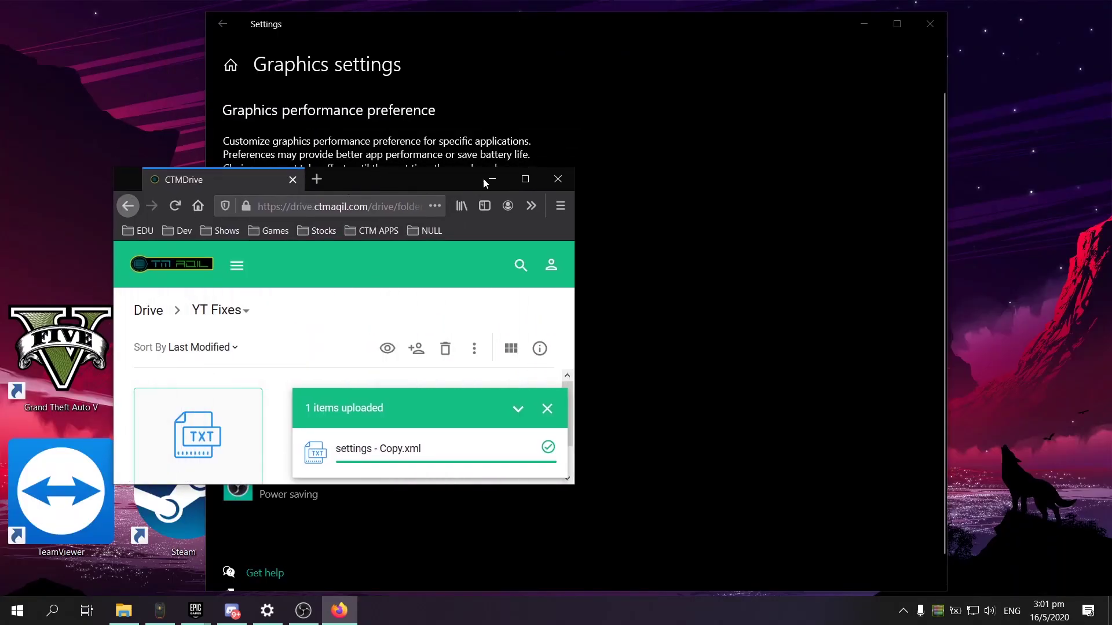
pyautogui.click(485, 178)
pyautogui.click(303, 610)
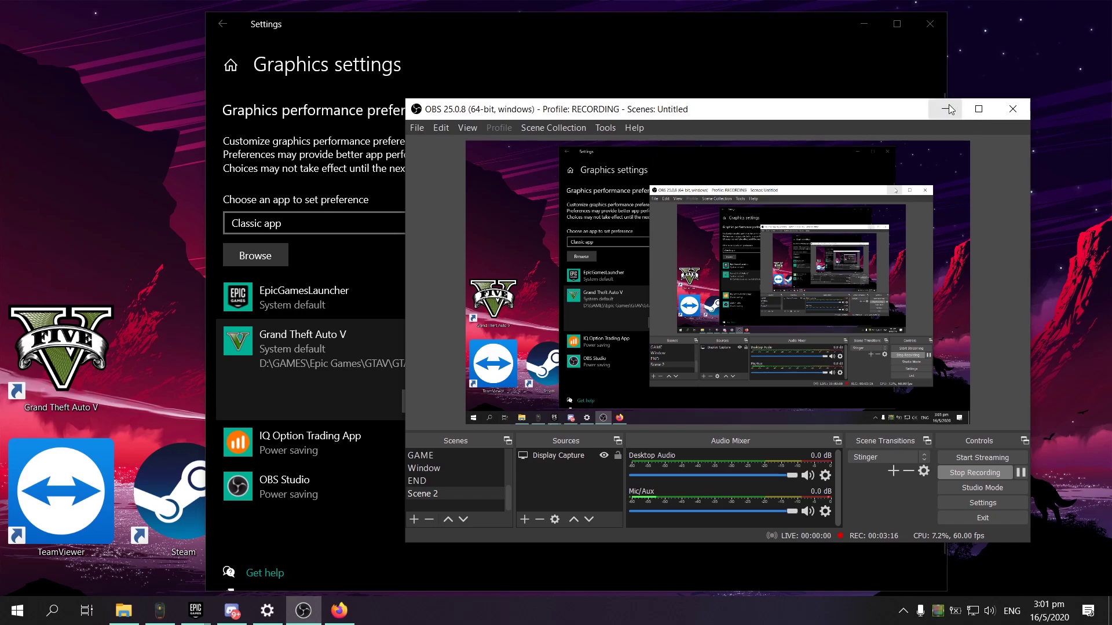
pyautogui.click(1012, 109)
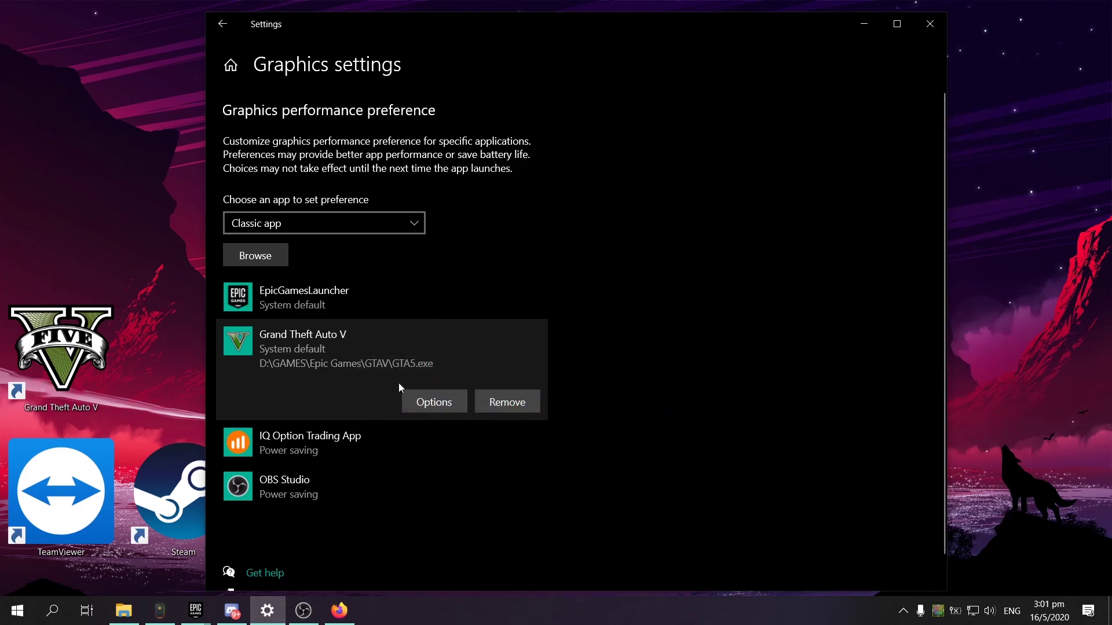
# Set the graphics preference for Grand Theft Auto V to High performance and save it
pyautogui.click(421, 401)
pyautogui.click(504, 327)
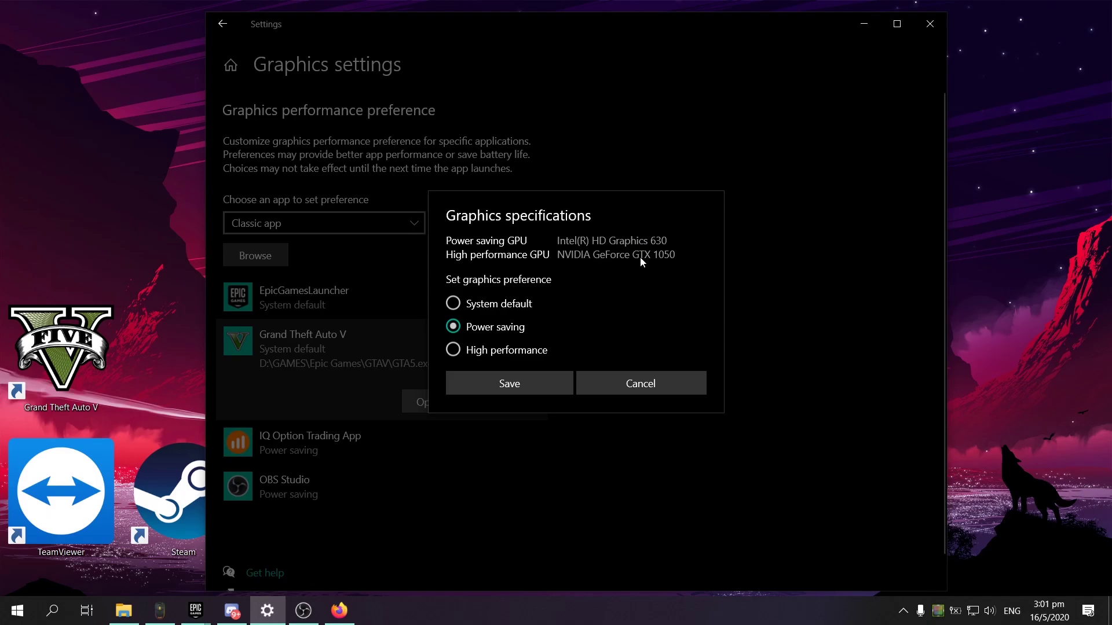
pyautogui.click(467, 354)
pyautogui.click(492, 386)
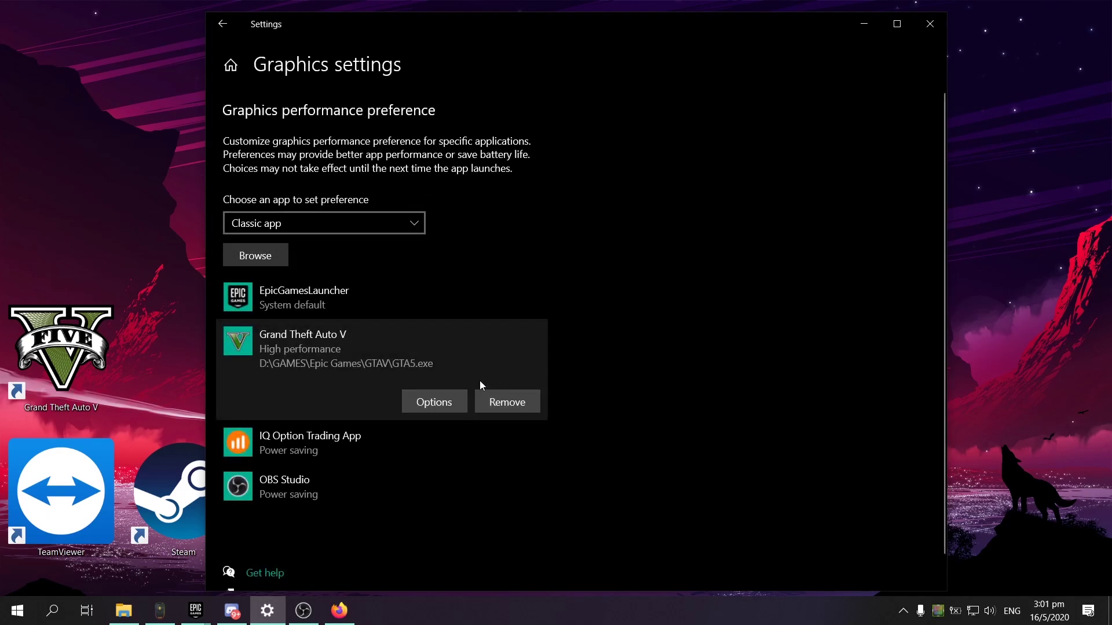
pyautogui.click(433, 402)
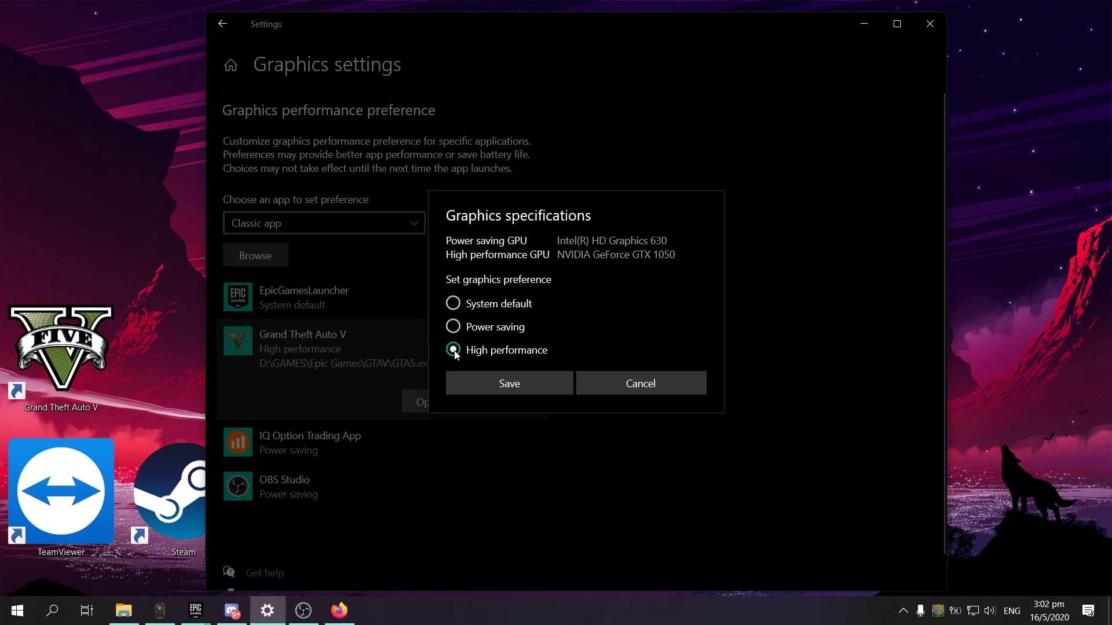
pyautogui.click(470, 383)
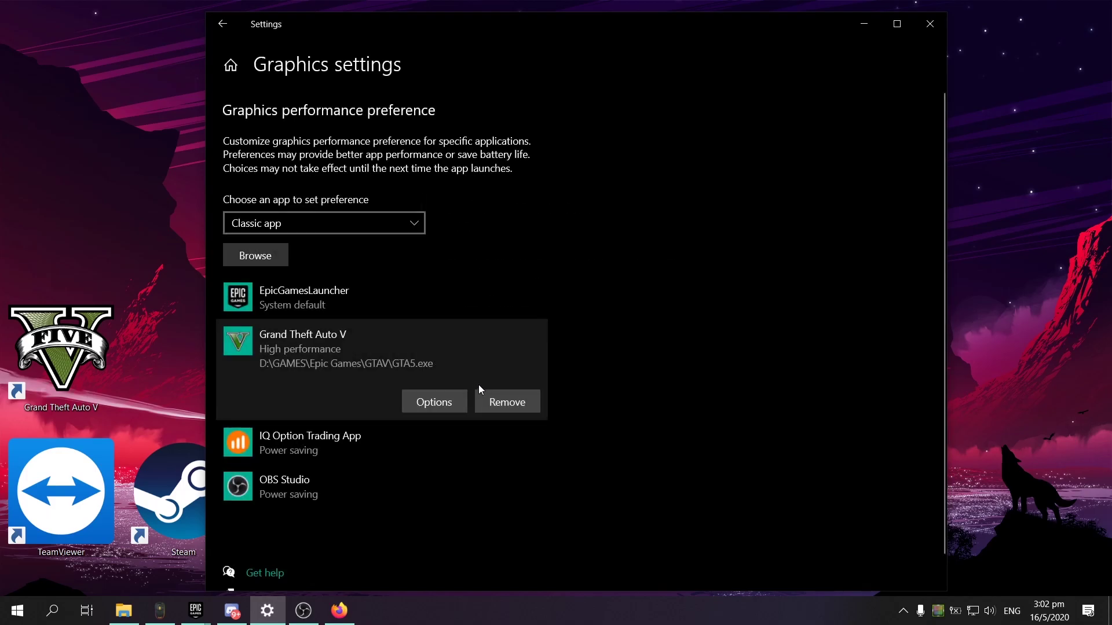
# Minimize Settings, switch to the Epic Games Launcher to view the game library, and minimize the launcher
pyautogui.click(865, 26)
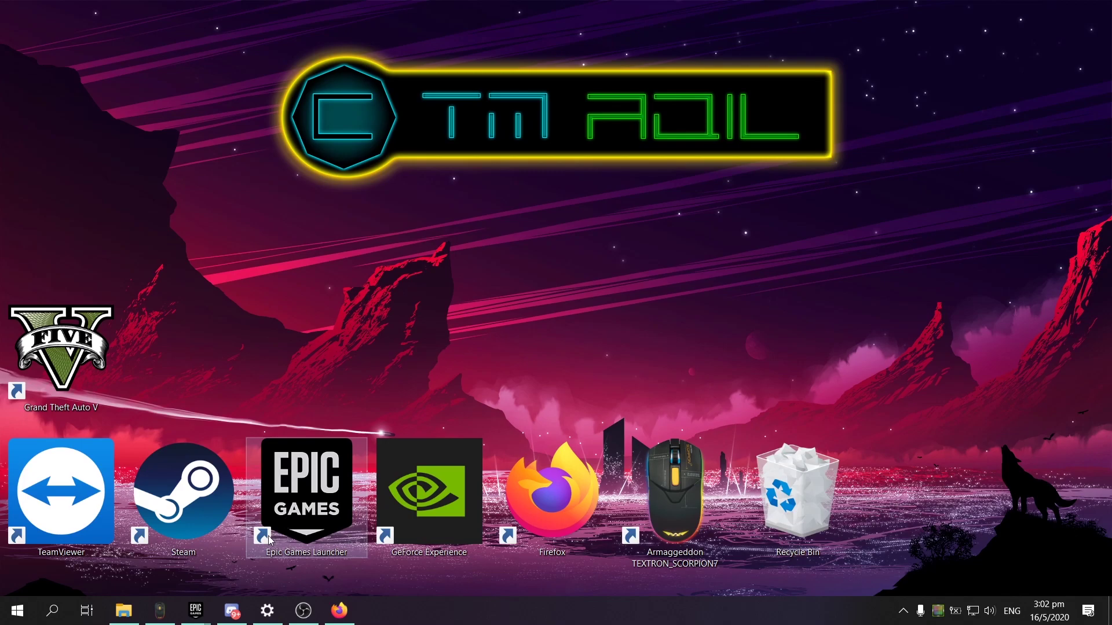
pyautogui.moveTo(196, 609)
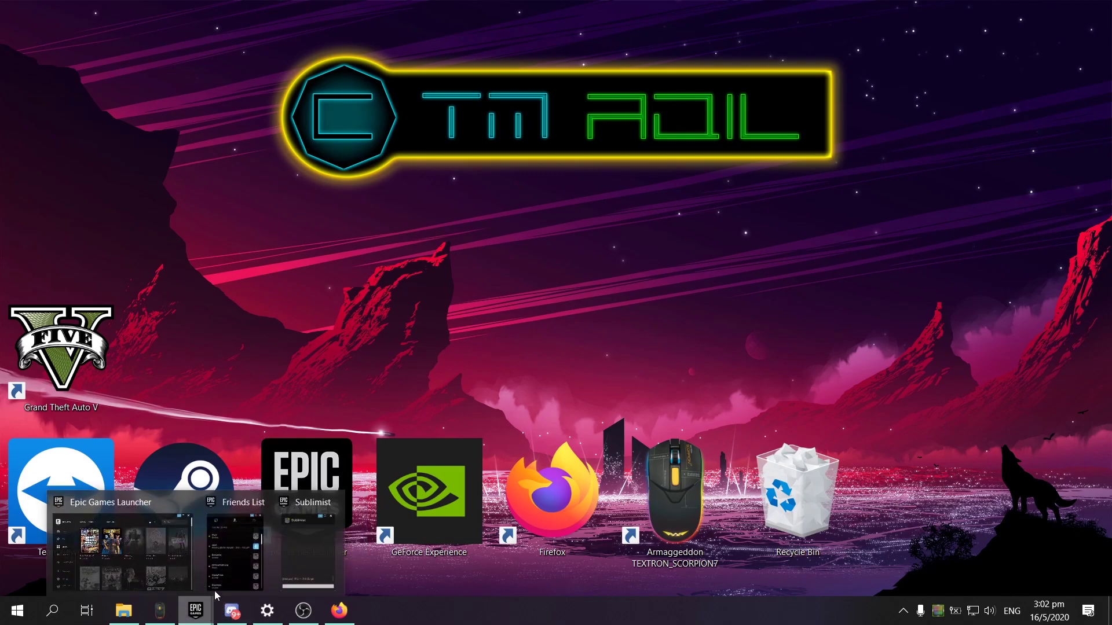
pyautogui.click(120, 554)
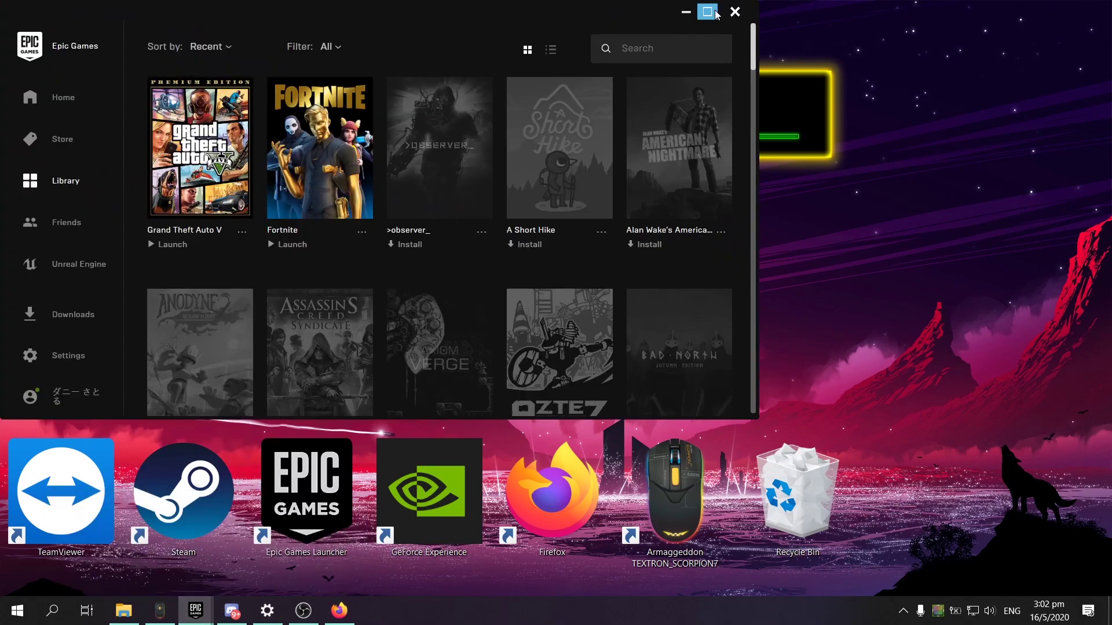
pyautogui.click(678, 15)
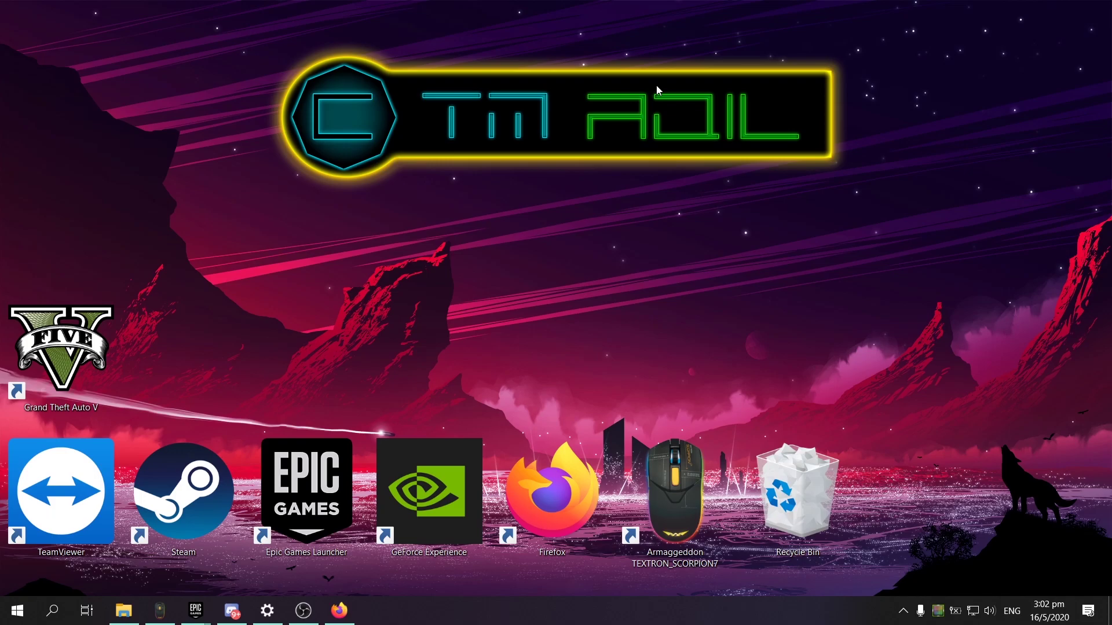
# Return to Settings, review the graphics specifications for Grand Theft Auto V without changing them, and minimize the window
pyautogui.click(267, 610)
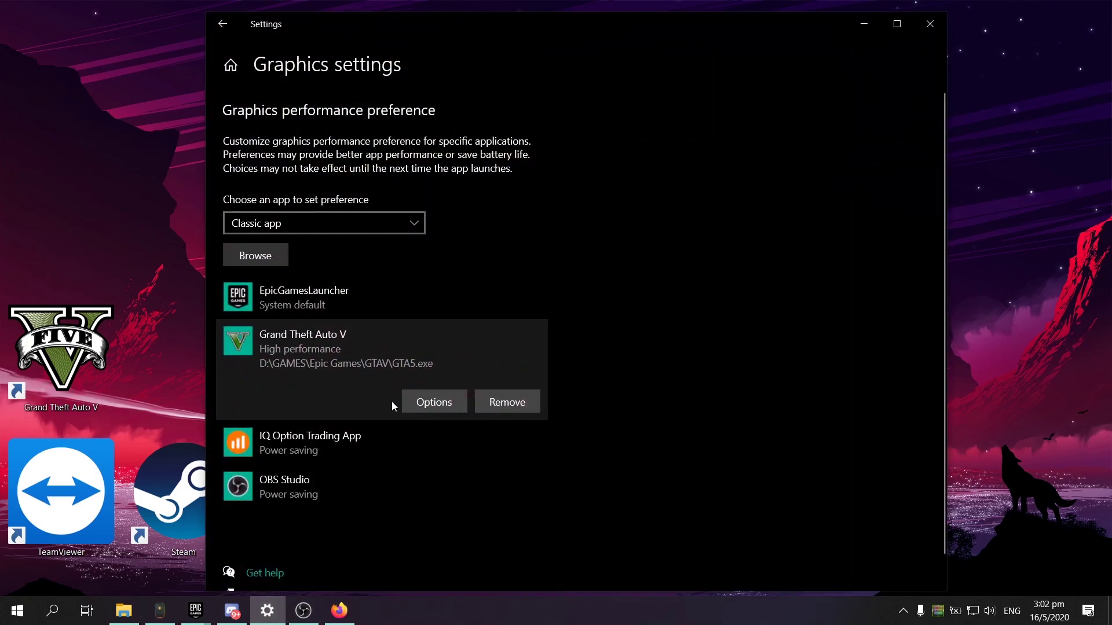
pyautogui.click(434, 402)
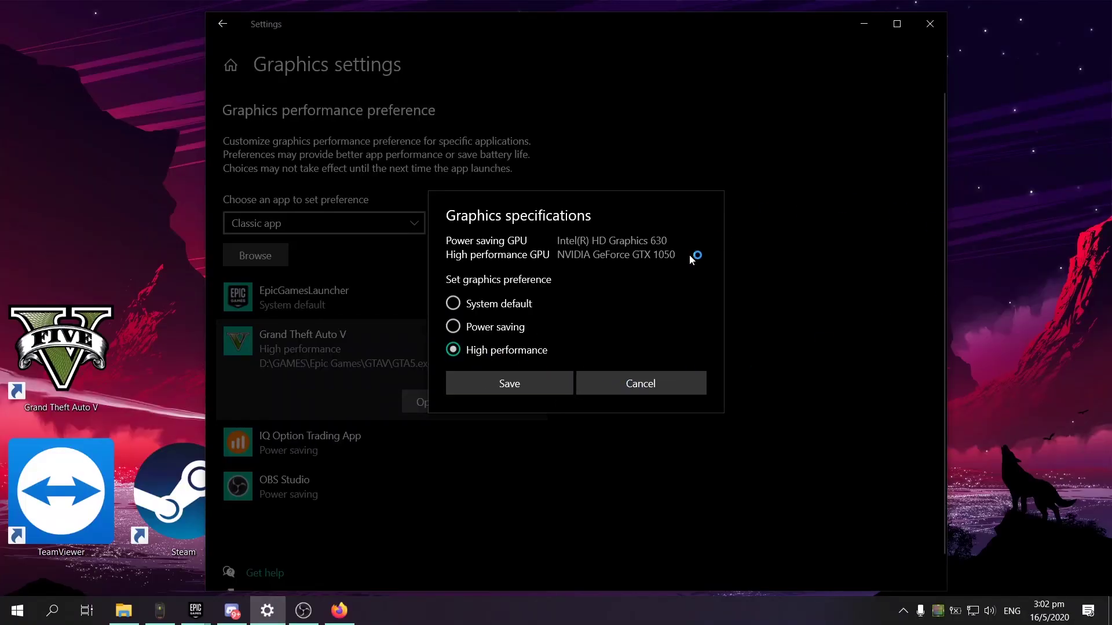
pyautogui.click(620, 380)
pyautogui.click(864, 24)
pyautogui.click(634, 381)
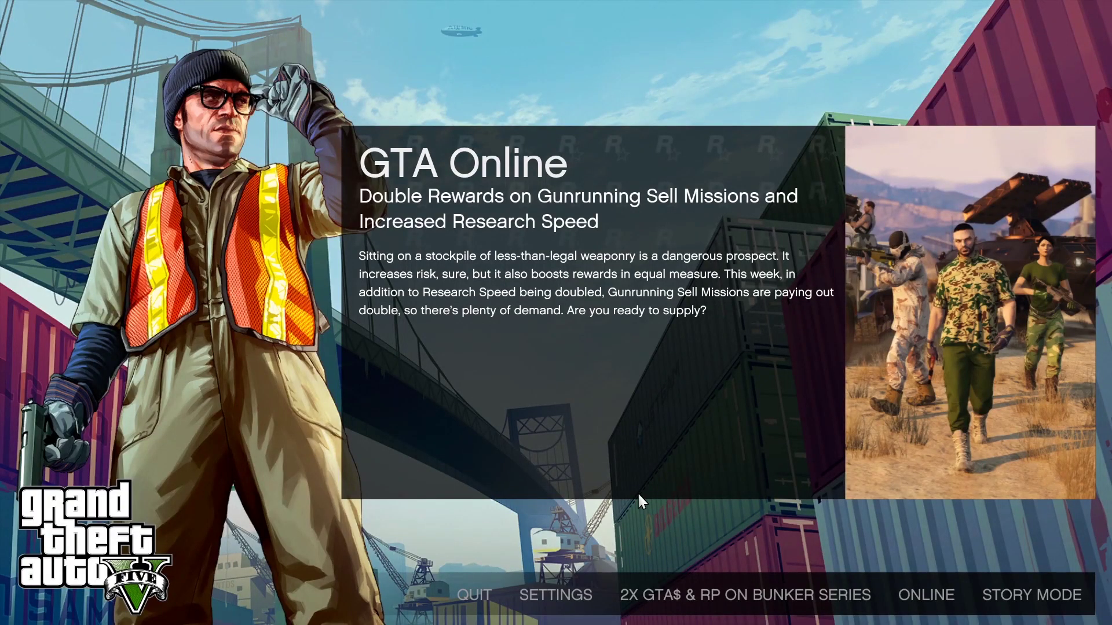
# Open the Graphics page in Grand Theft Auto V's in-game settings
pyautogui.click(532, 596)
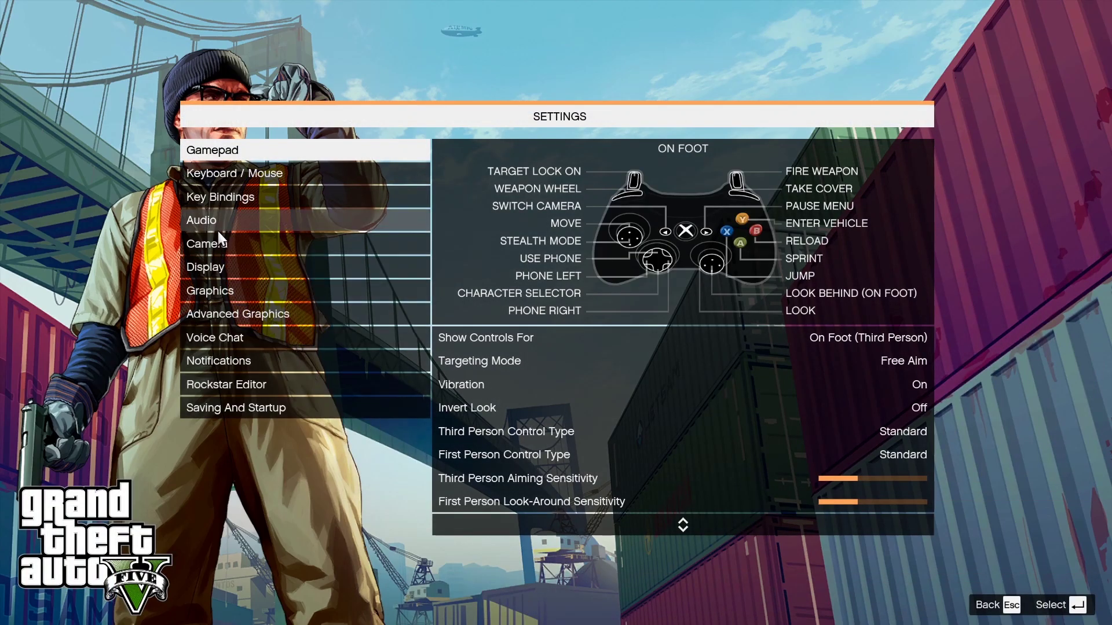
pyautogui.click(221, 265)
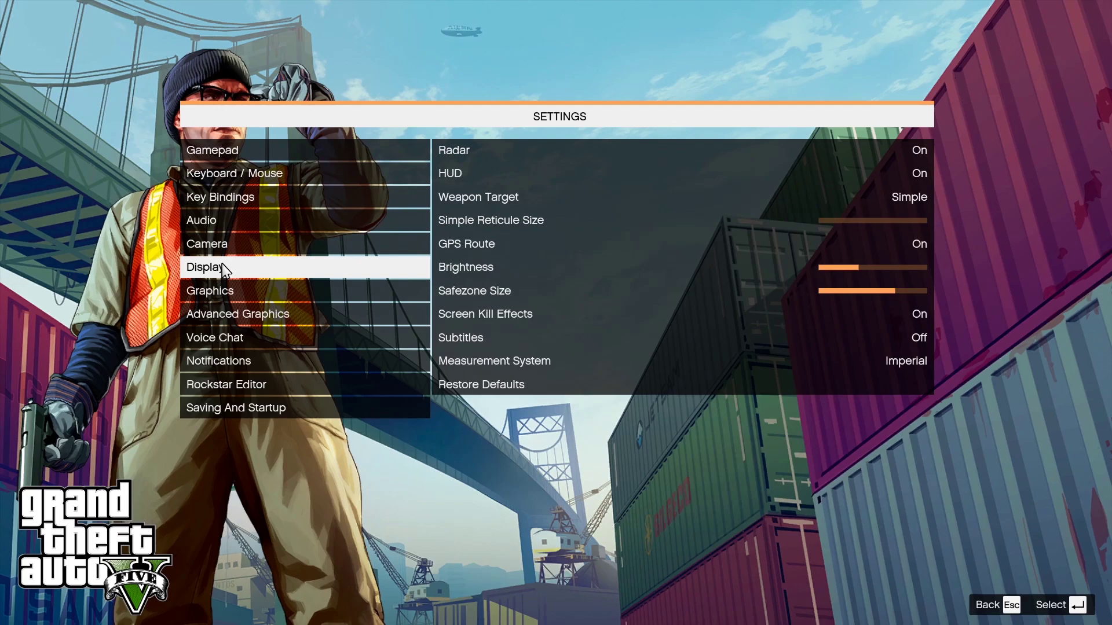
pyautogui.click(230, 290)
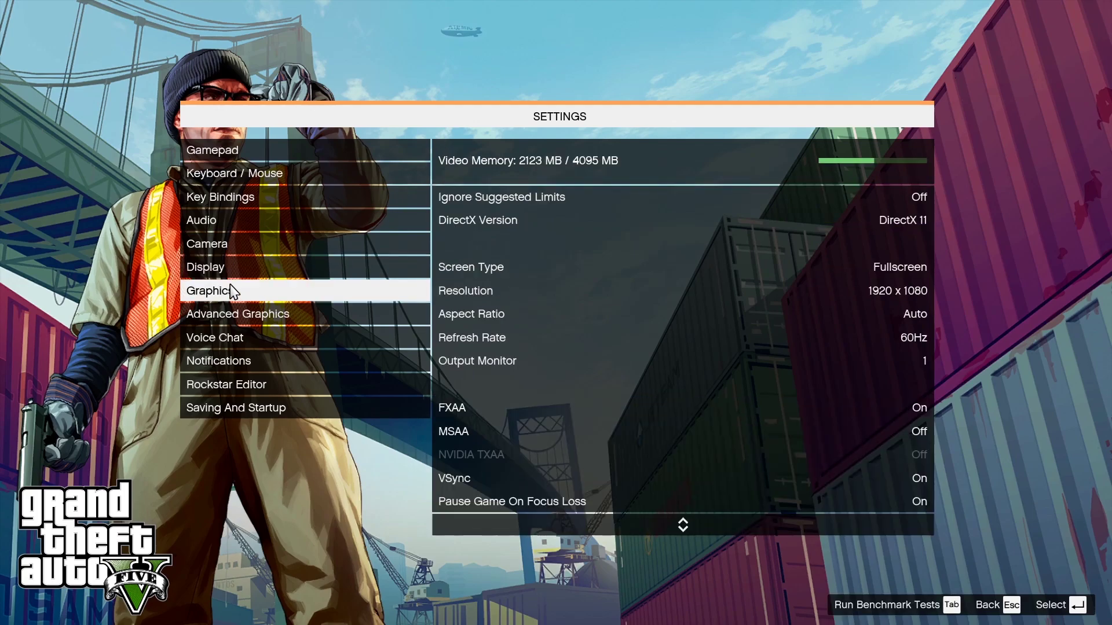
# Try Windowed as the game's Screen Type and switch it back to Fullscreen
pyautogui.click(908, 268)
pyautogui.click(925, 267)
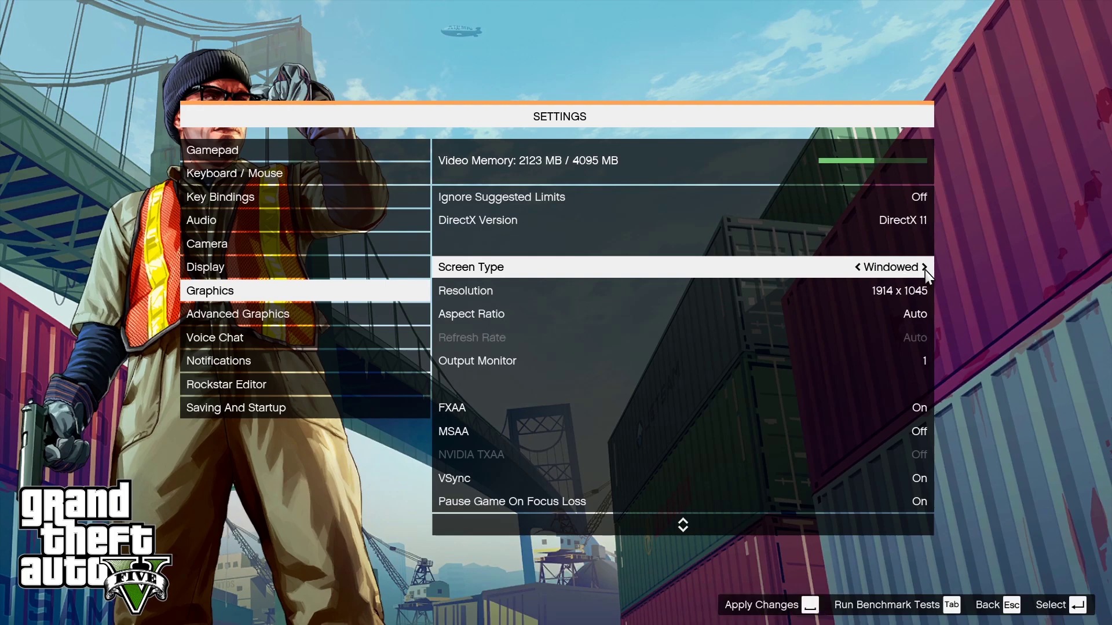
pyautogui.click(858, 268)
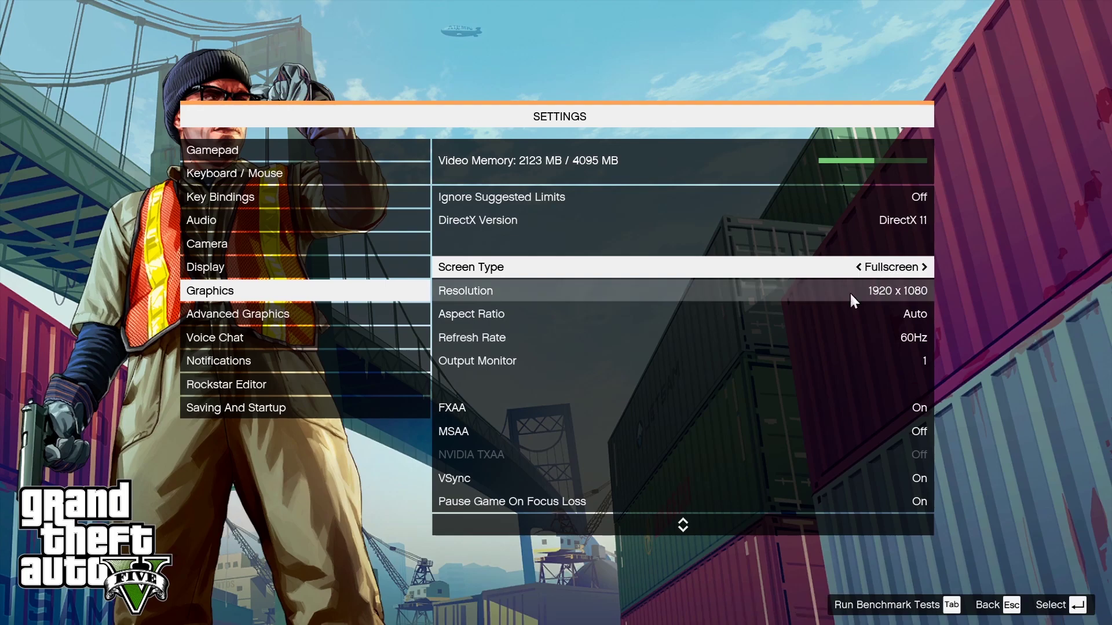